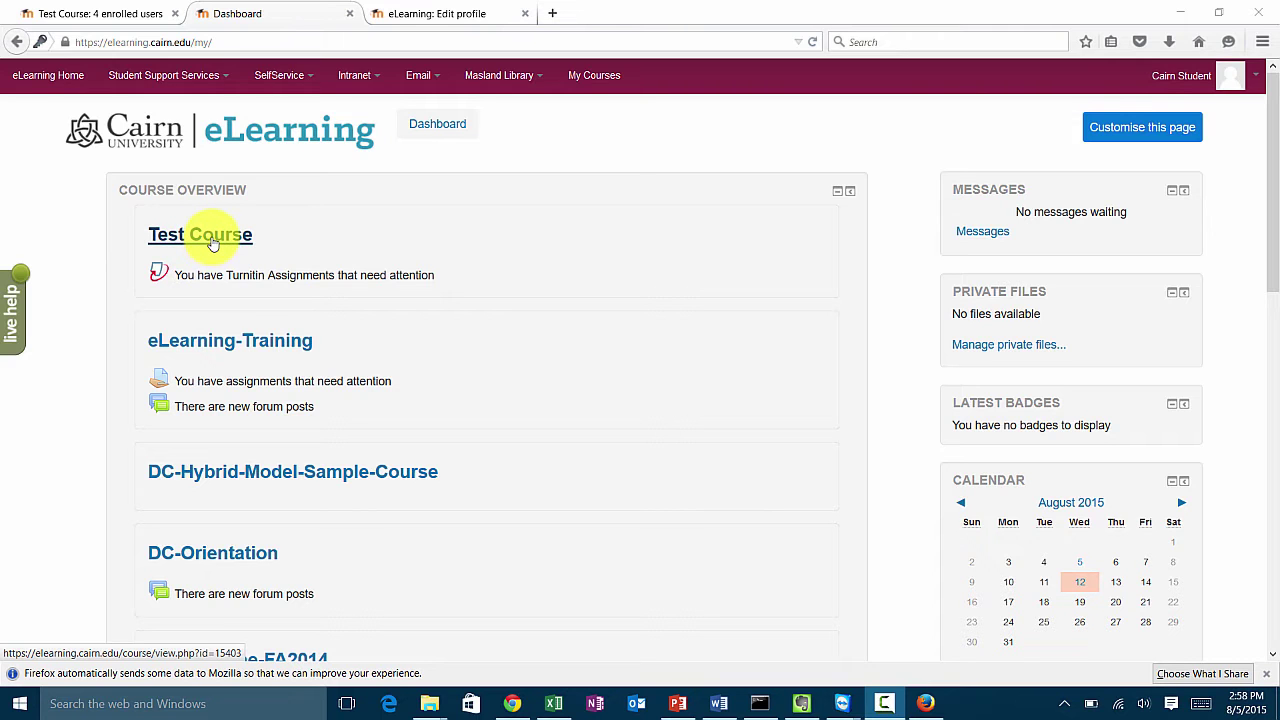
Open Test Course from the dashboard and scroll down to Assignment 1: Reflection Paper
left_click(213, 242)
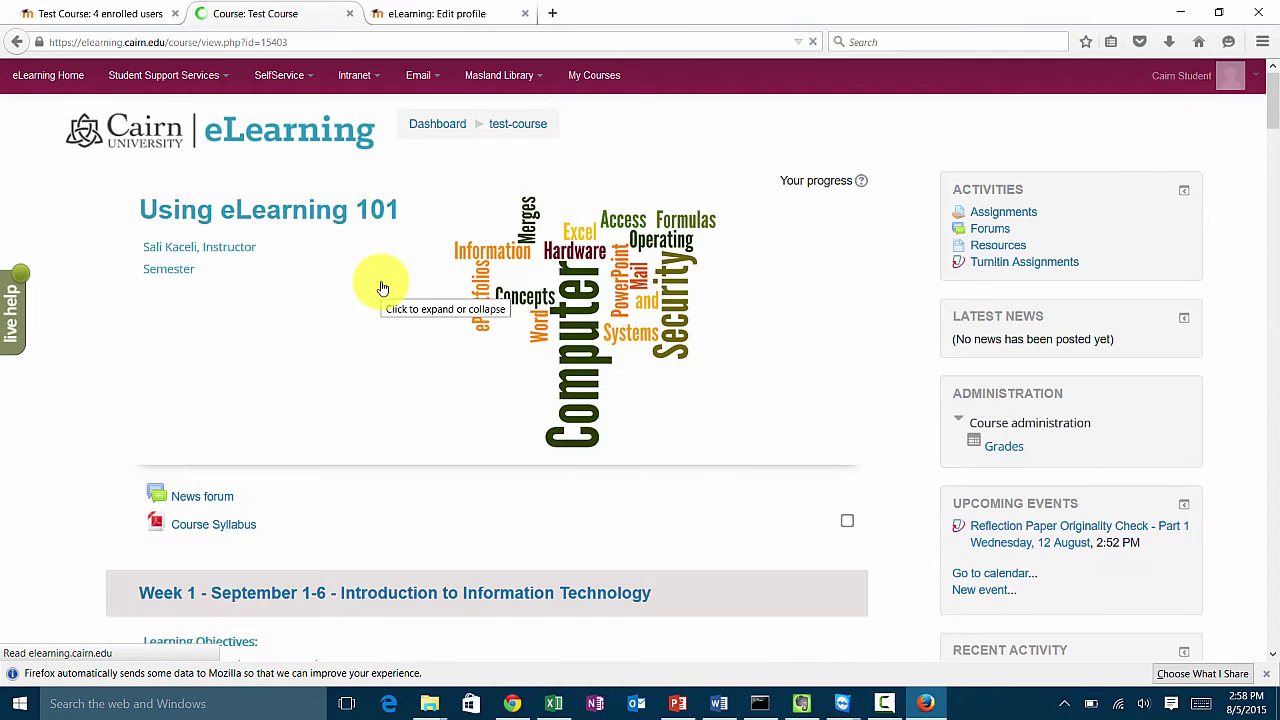
scroll(195, 383, "down", 5)
scroll(203, 385, "down", 6)
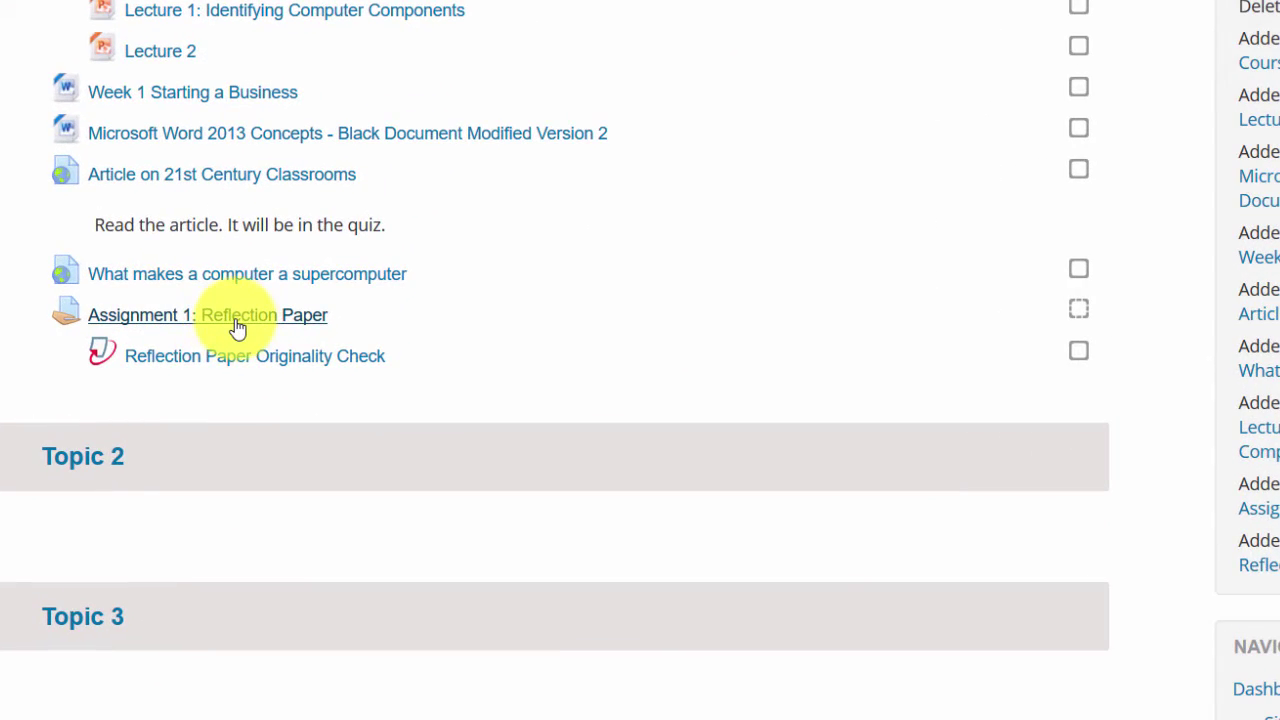
Open Assignment 1: Reflection Paper, add a submission and tick 'This assignment is my own work'
left_click(233, 328)
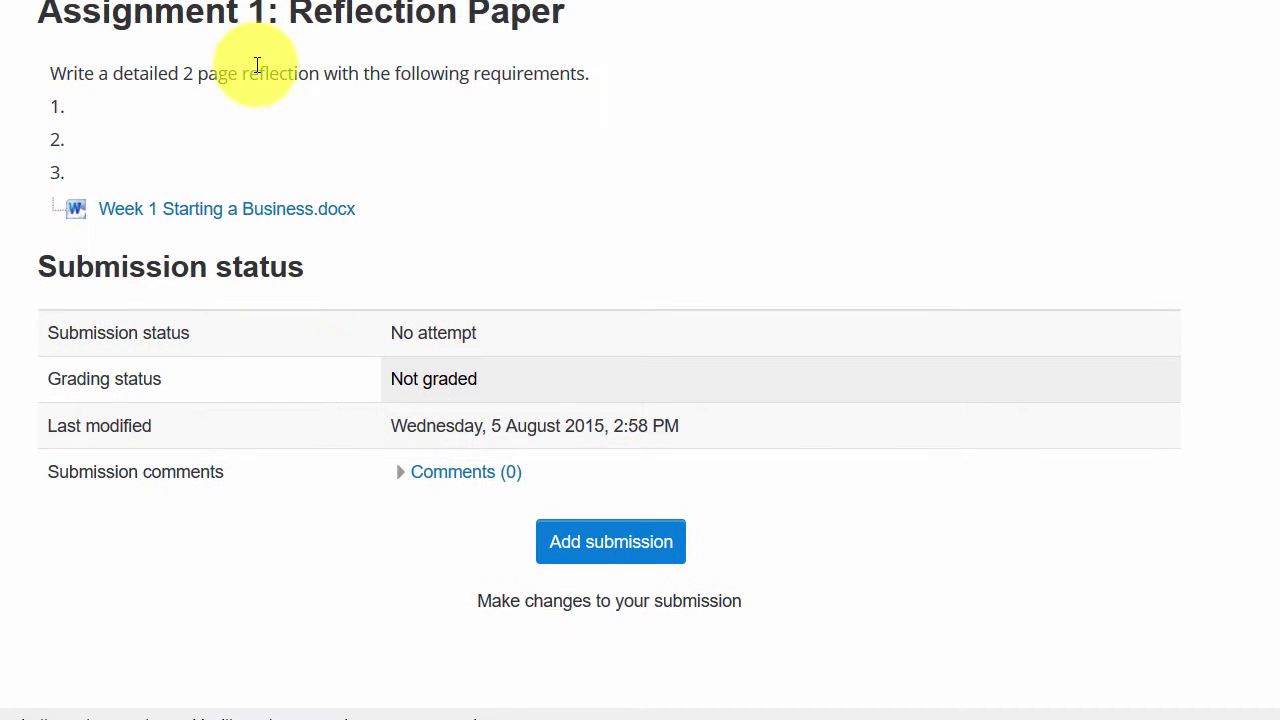
left_click_drag(231, 123, 601, 132)
left_click(585, 563)
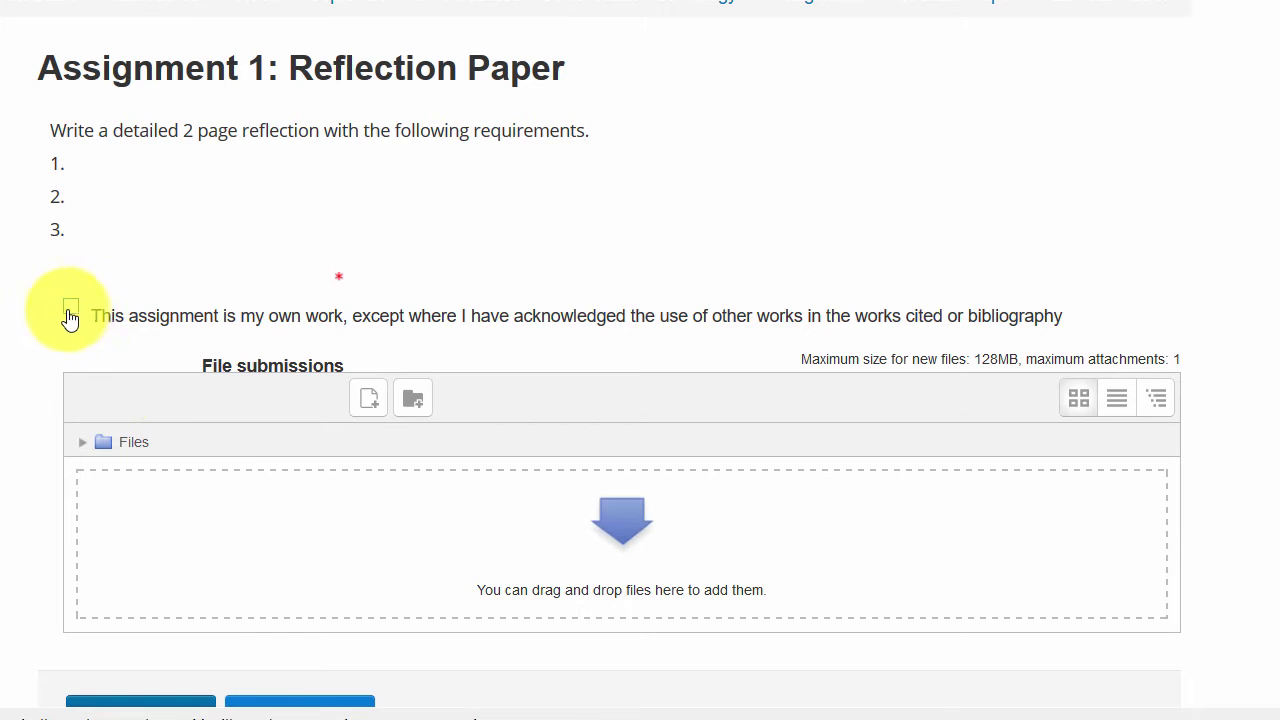
left_click(71, 308)
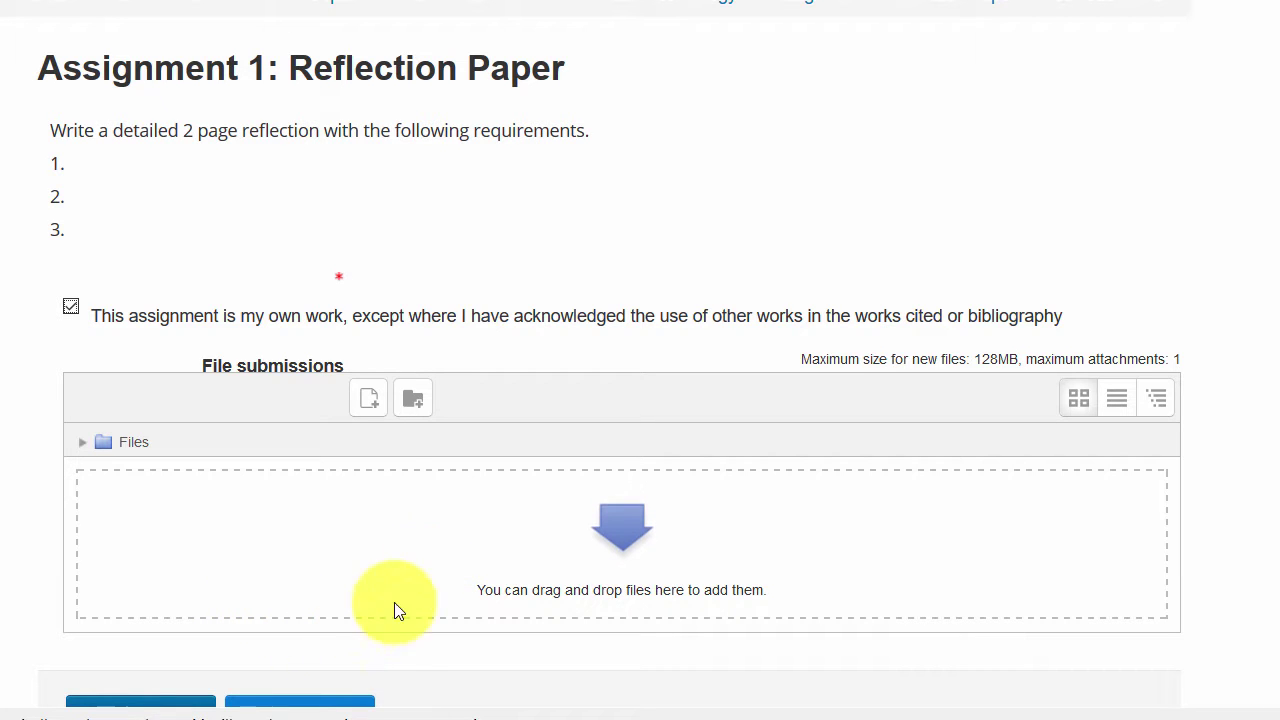
Upload Week 1 Starting a Business.docx from Sample Course > Presentations and Resources and save the submission
left_click(370, 410)
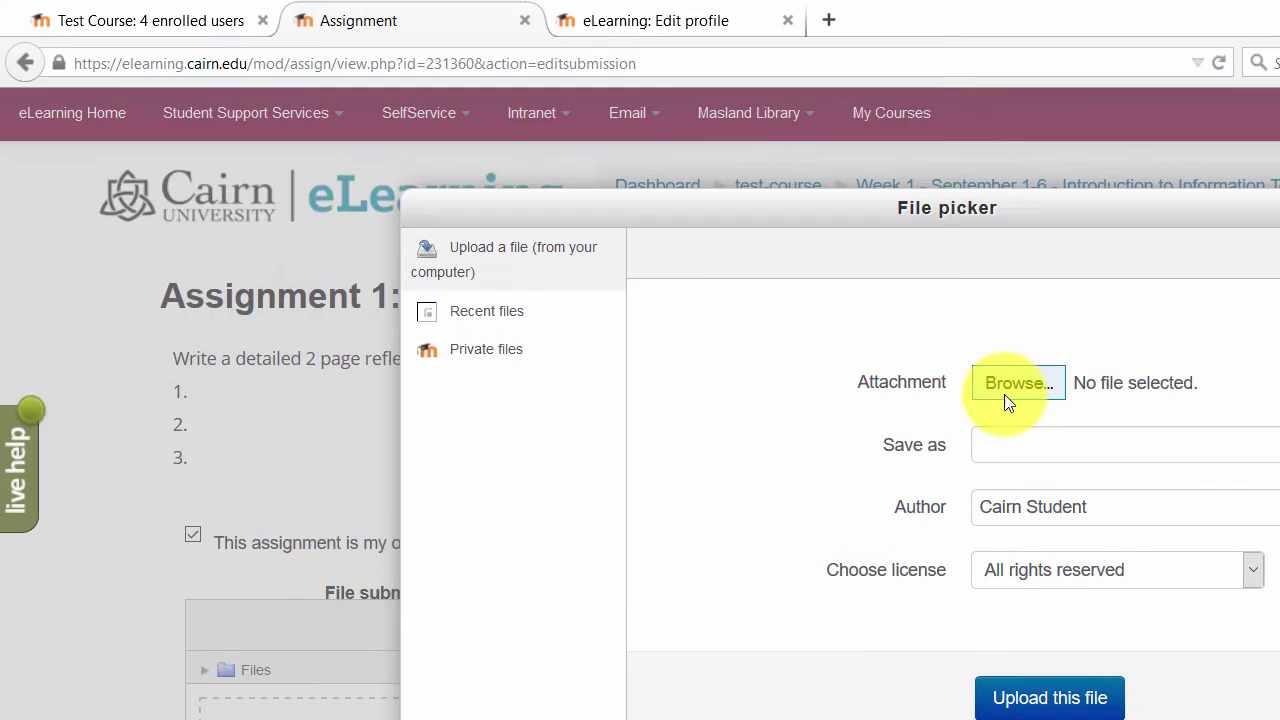
left_click(985, 388)
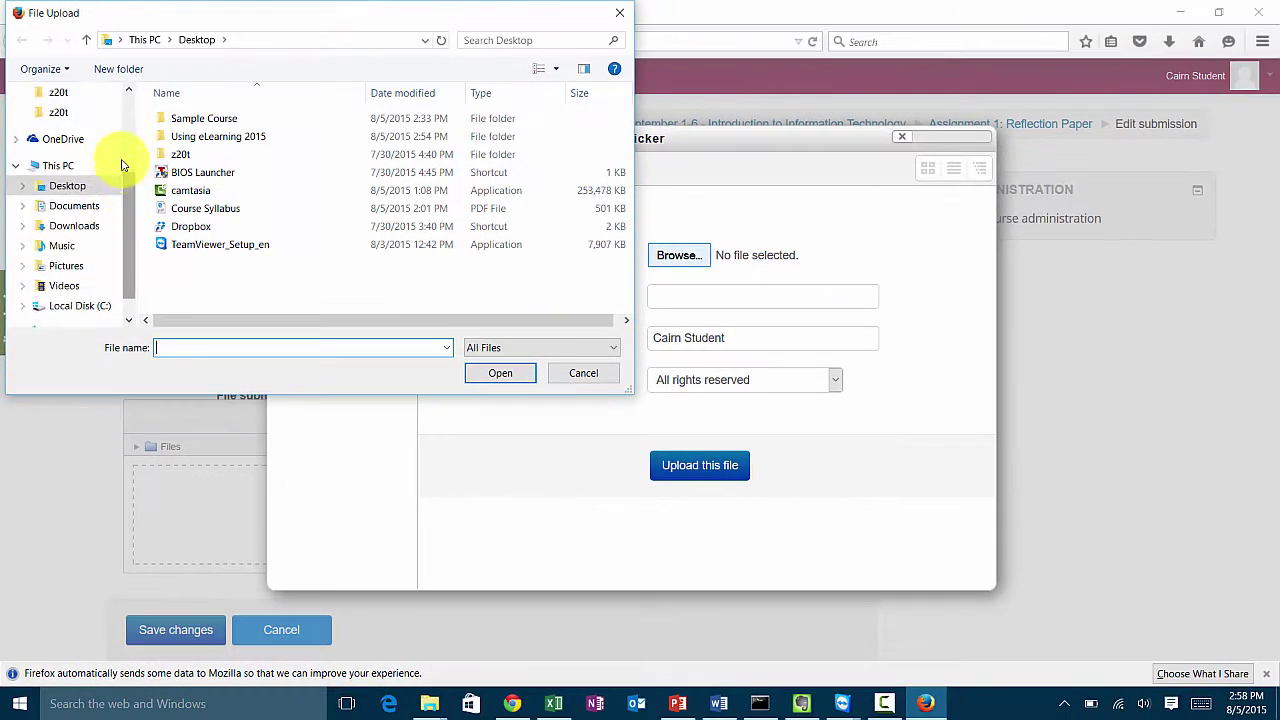
scroll(147, 191, "up", 2)
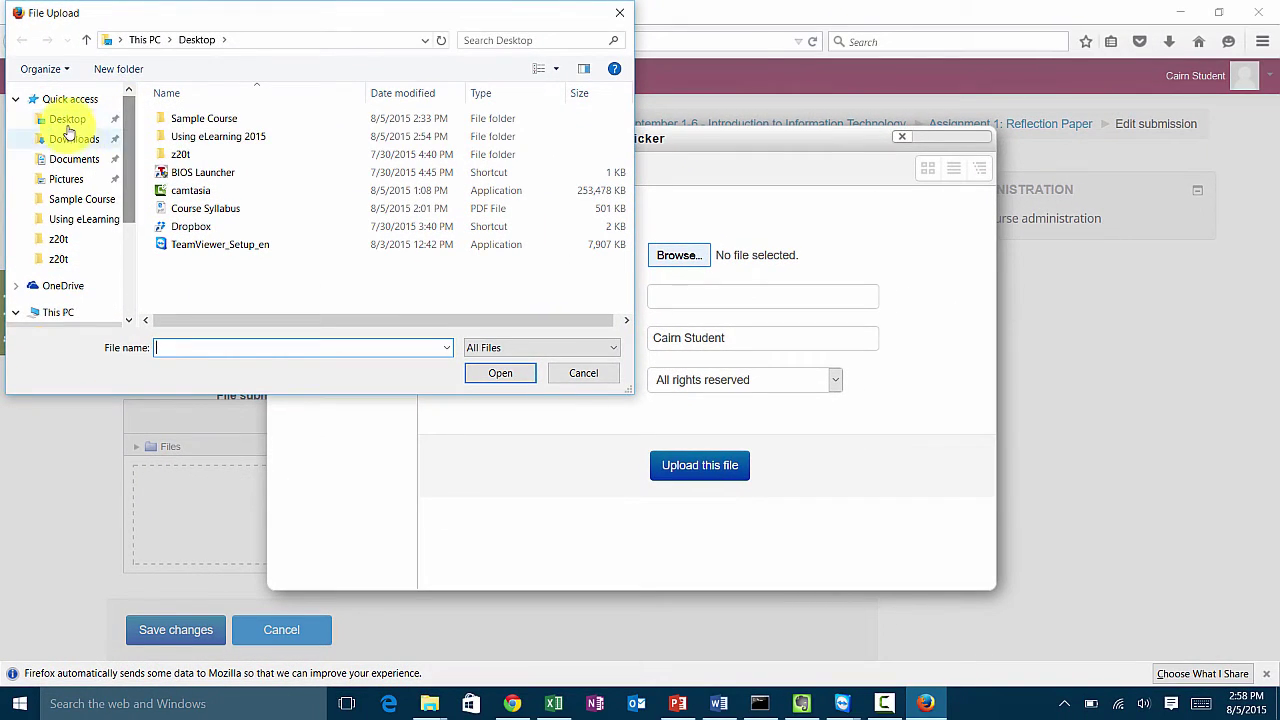
double_click(195, 119)
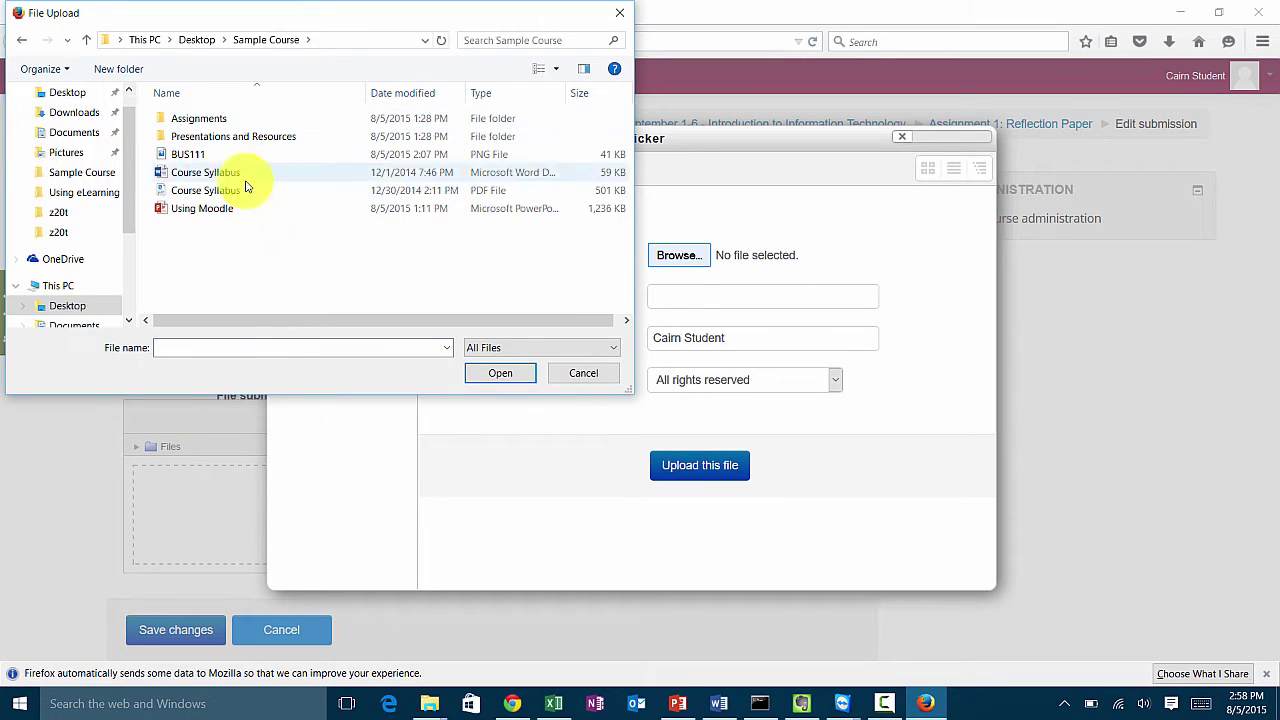
double_click(205, 136)
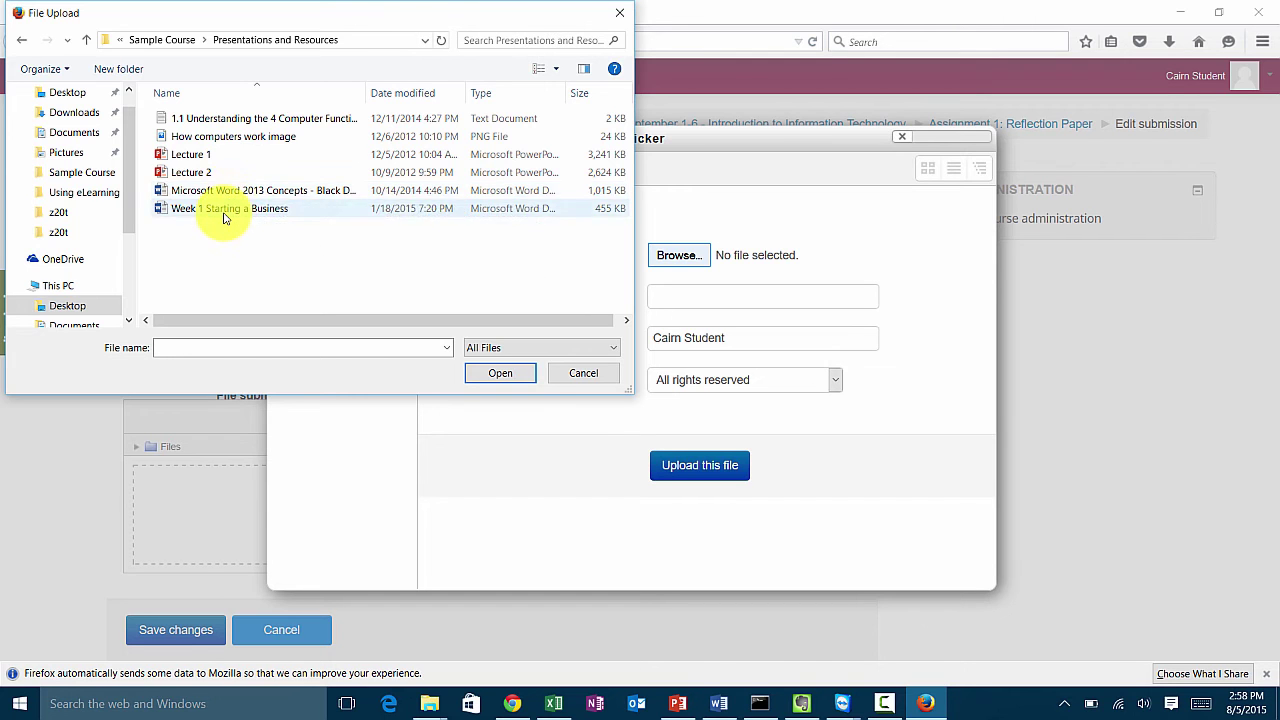
double_click(214, 208)
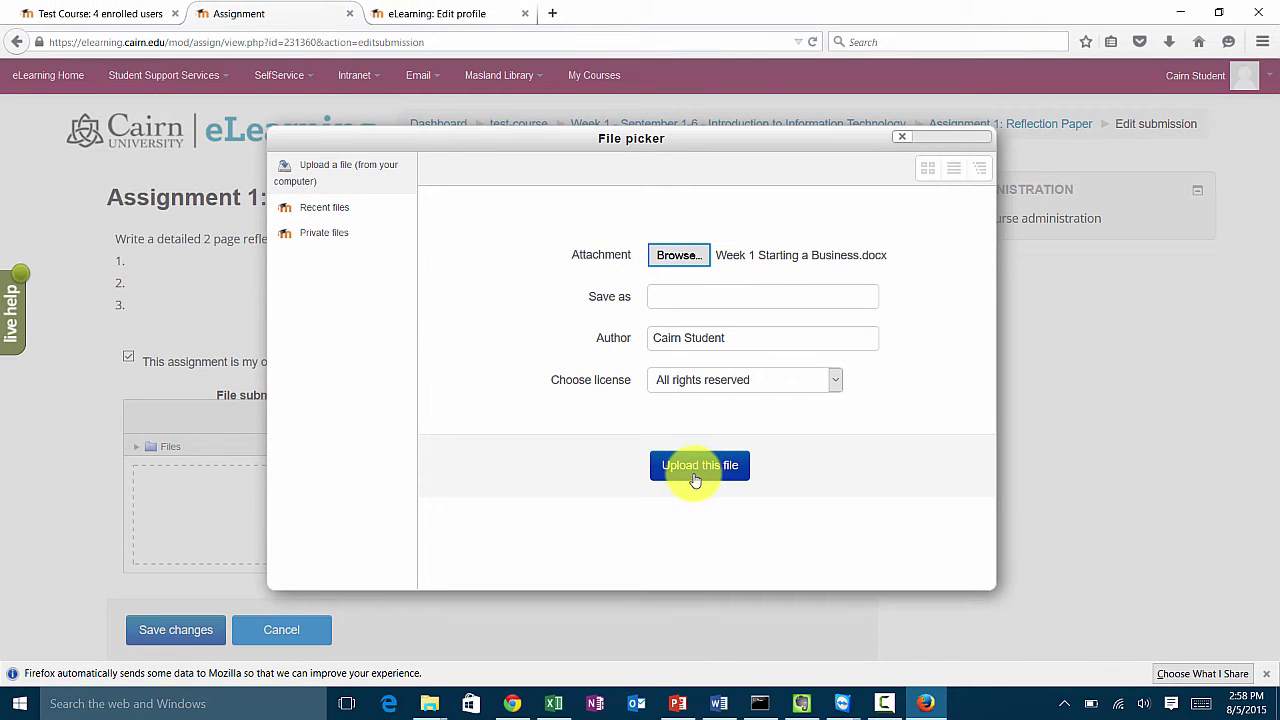
left_click(707, 478)
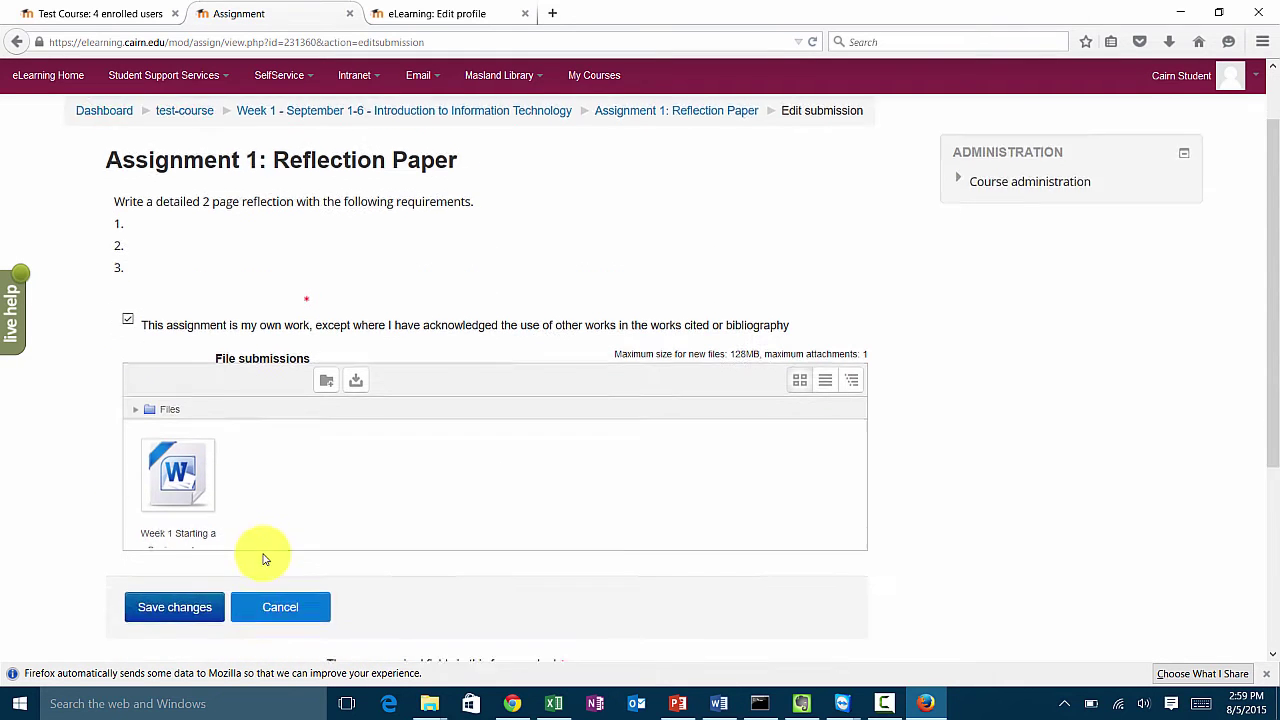
scroll(257, 551, "down", 3)
left_click(187, 509)
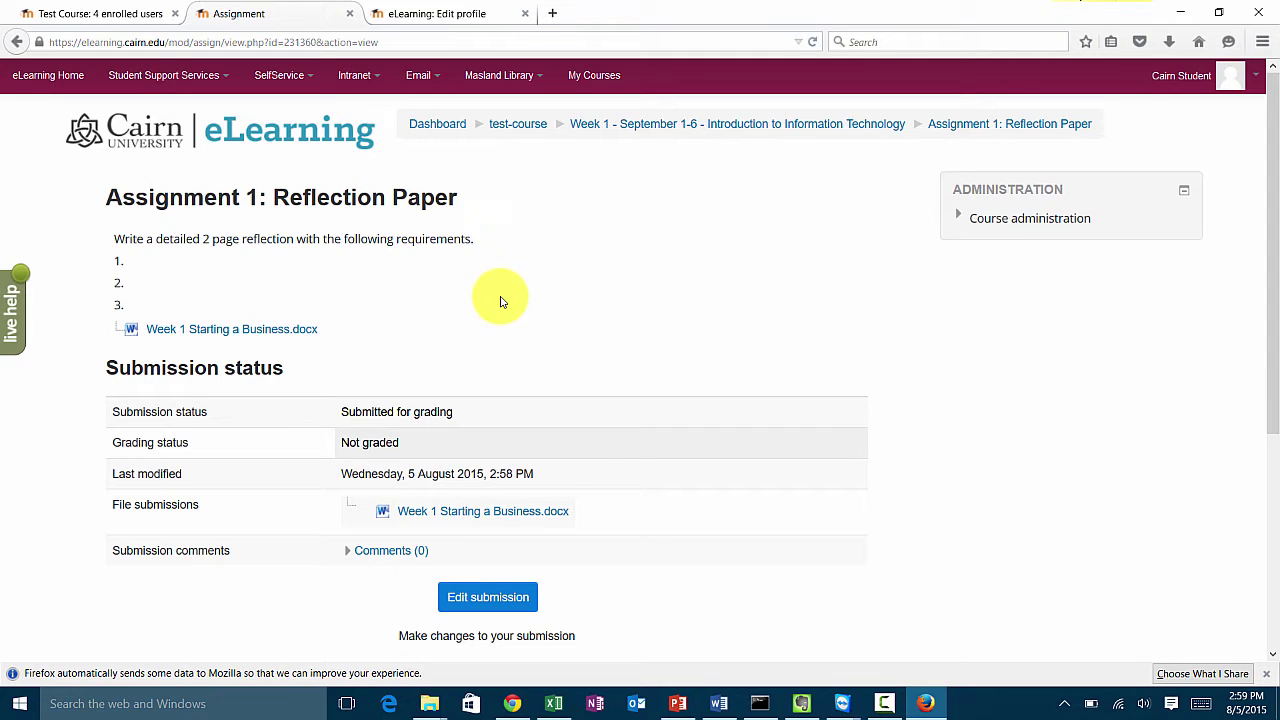
In the instructor's browser, return to the test-course page, turn editing off and scroll to Assignment 1
left_click(1181, 14)
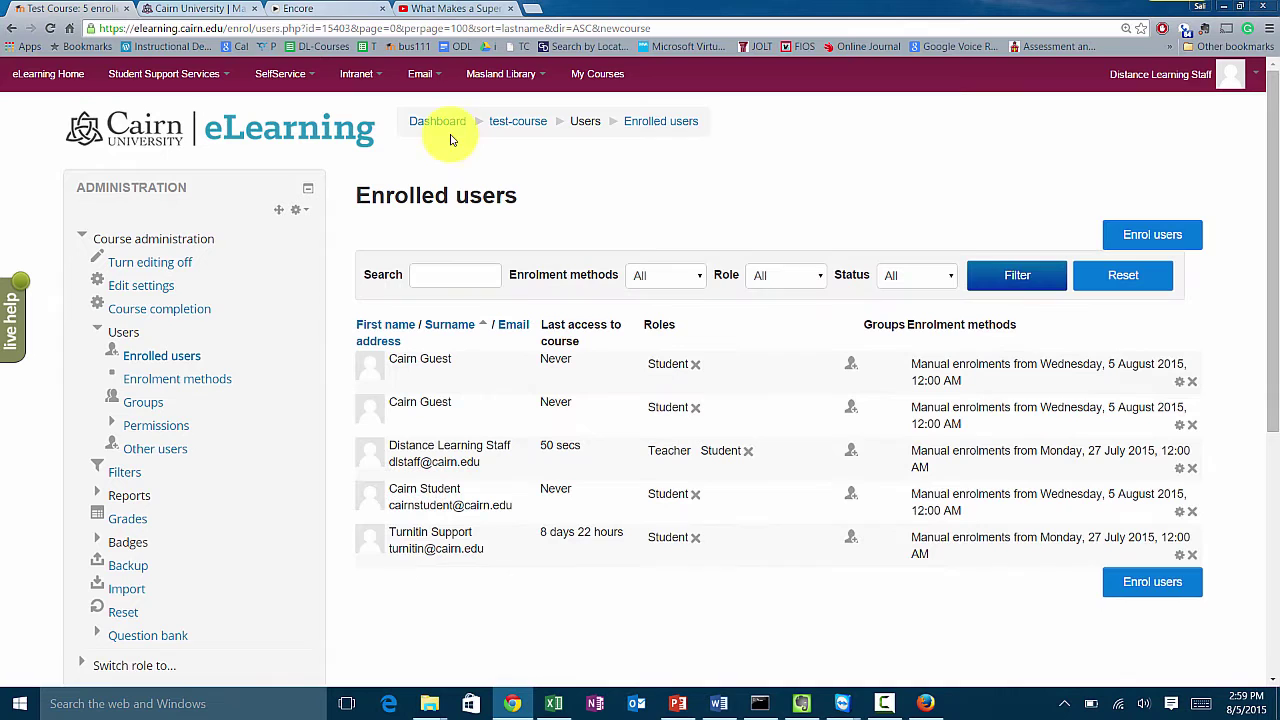
left_click(530, 136)
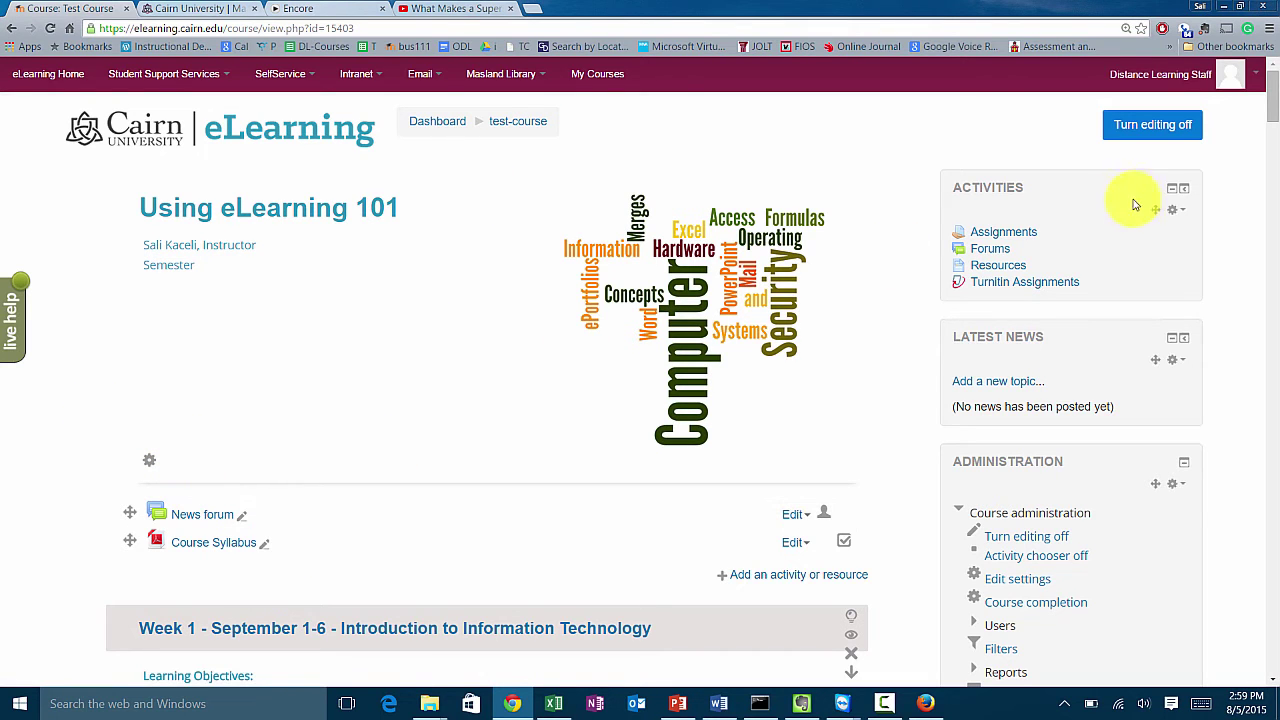
left_click(1158, 138)
scroll(417, 411, "down", 3)
scroll(417, 411, "down", 4)
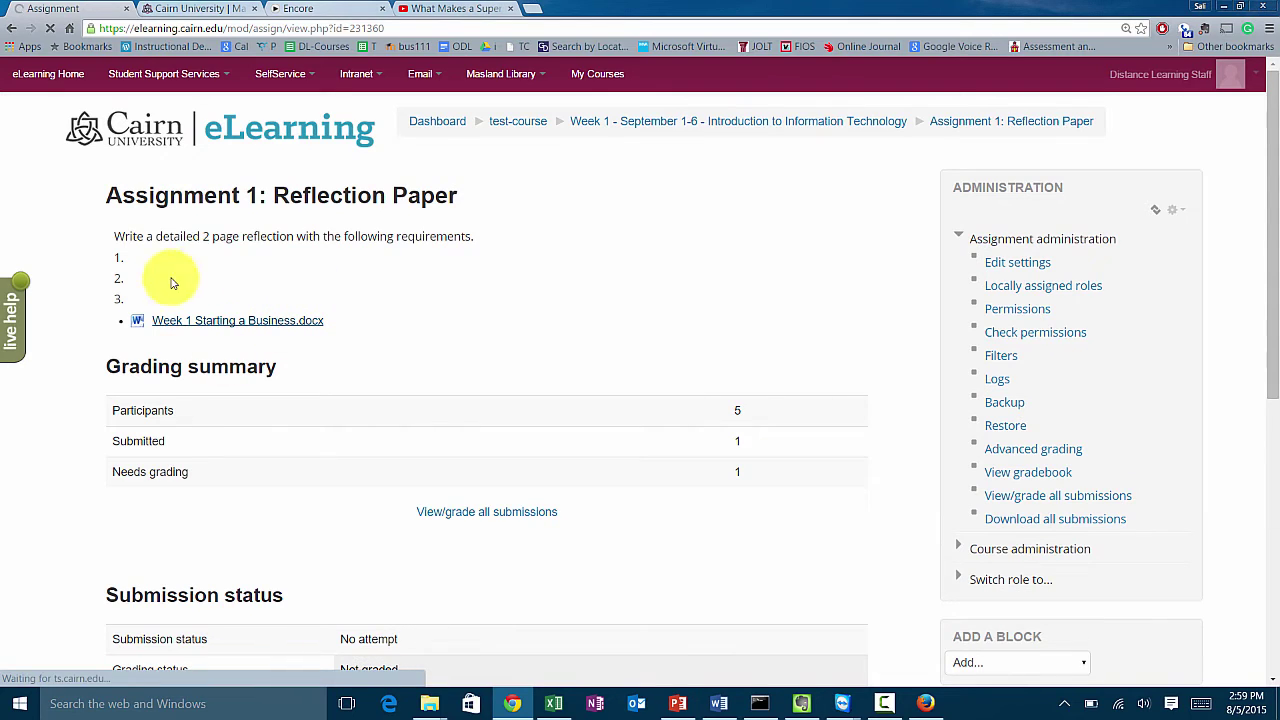
View all Reflection Paper submissions, enable Quick grading, and select the student's grade box
left_click(486, 506)
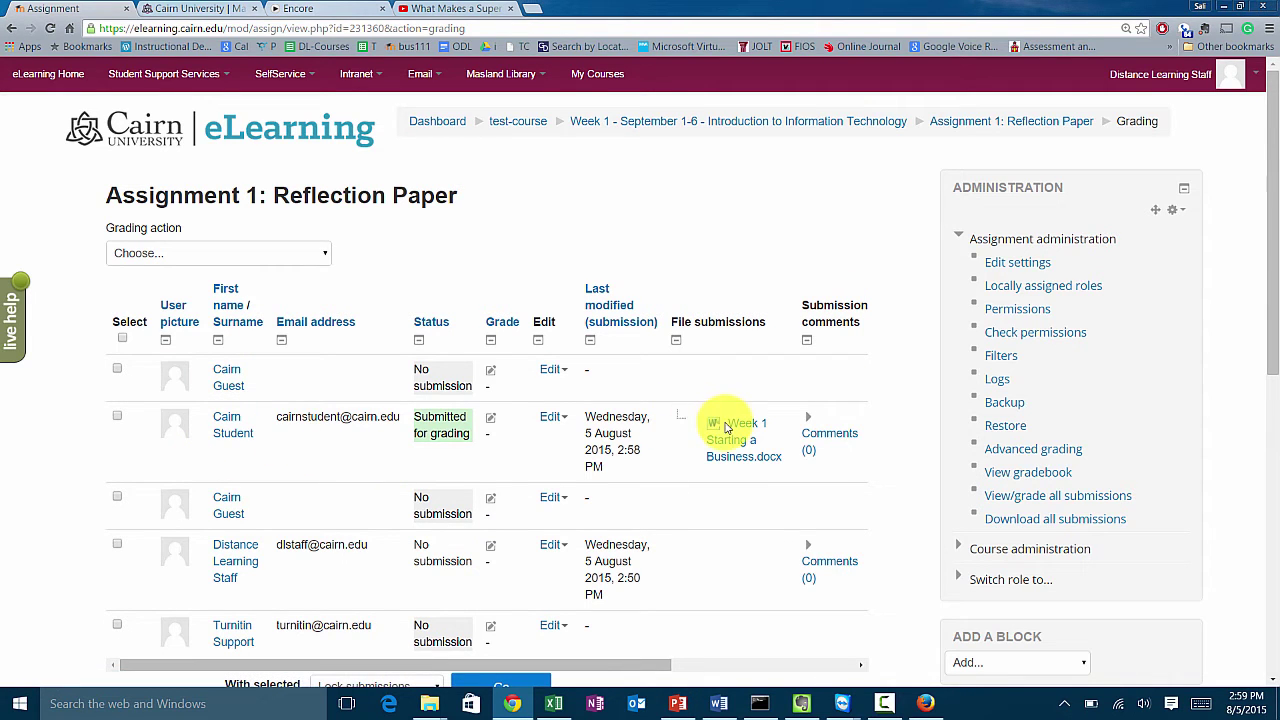
scroll(737, 453, "down", 3)
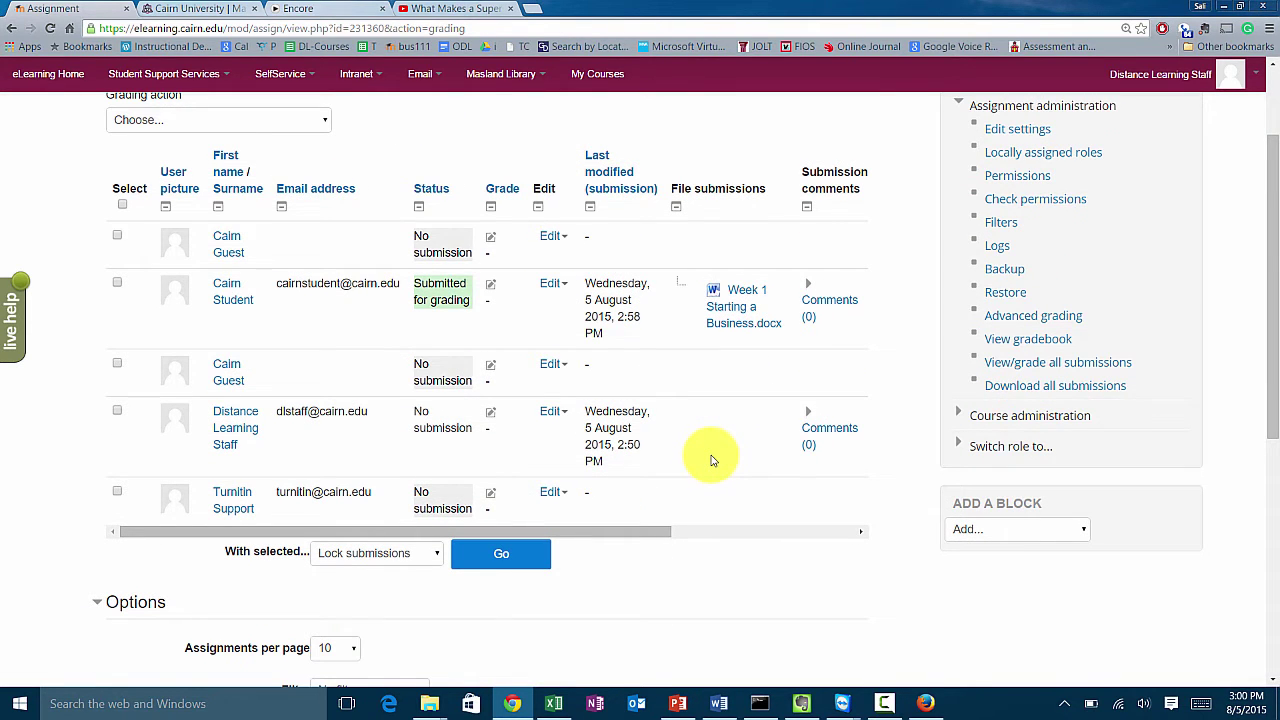
scroll(640, 500, "down", 3)
scroll(540, 510, "down", 2)
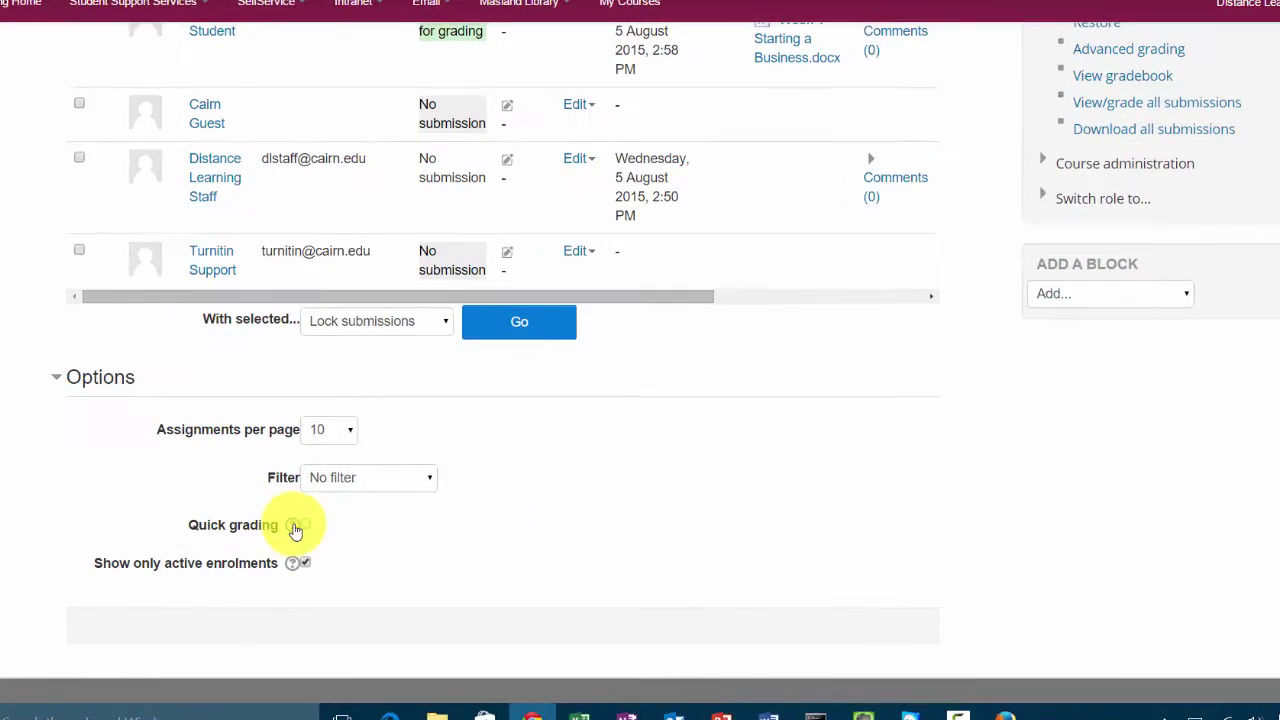
left_click(285, 511)
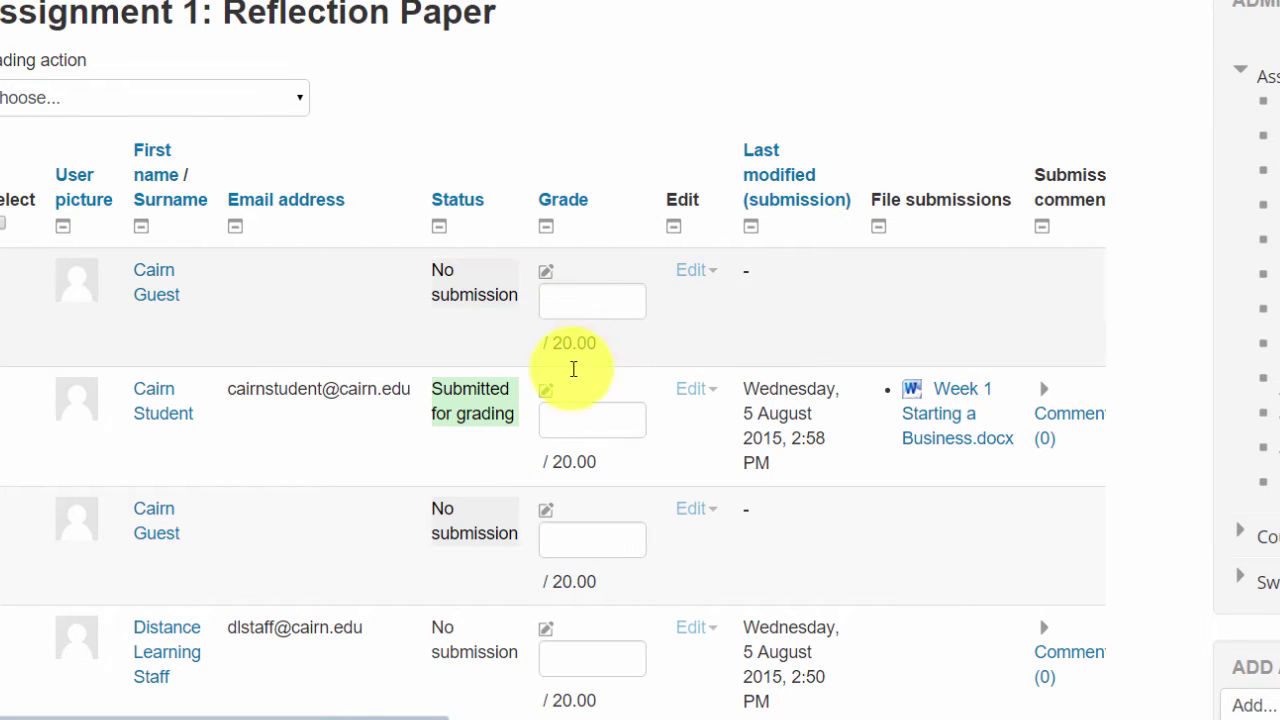
scroll(574, 366, "down", 3)
scroll(553, 408, "up", 2)
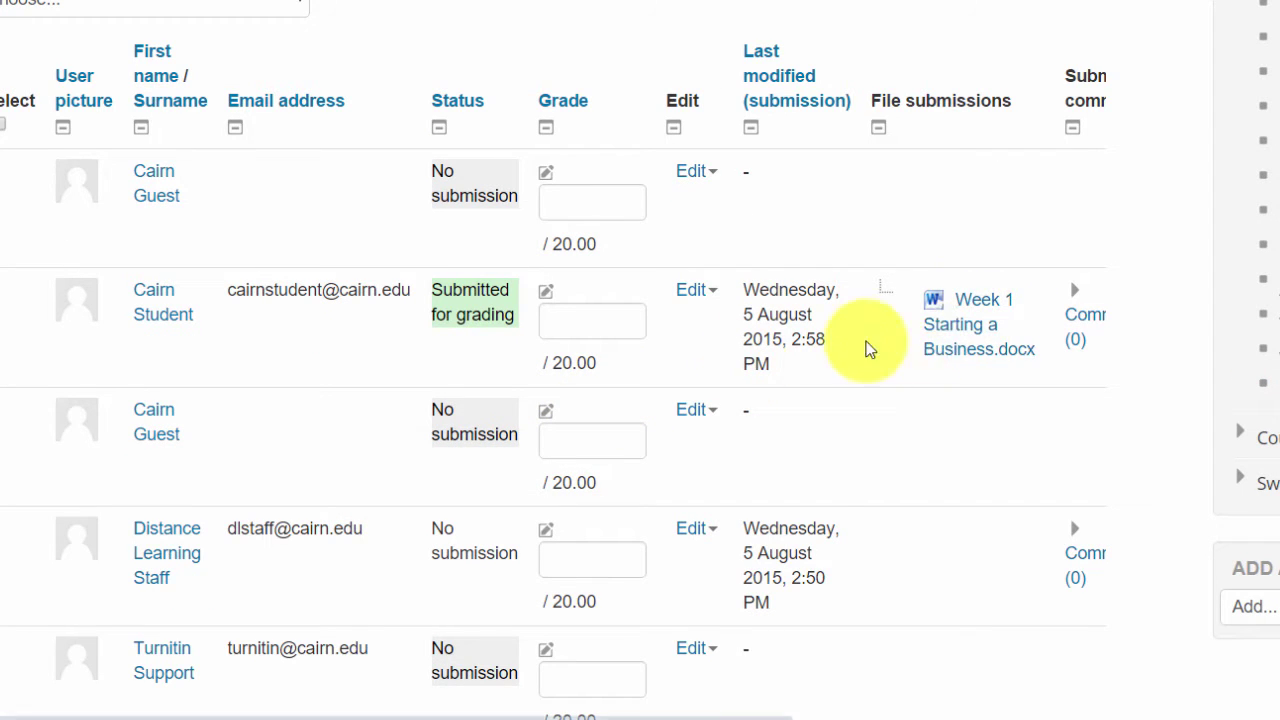
left_click(550, 327)
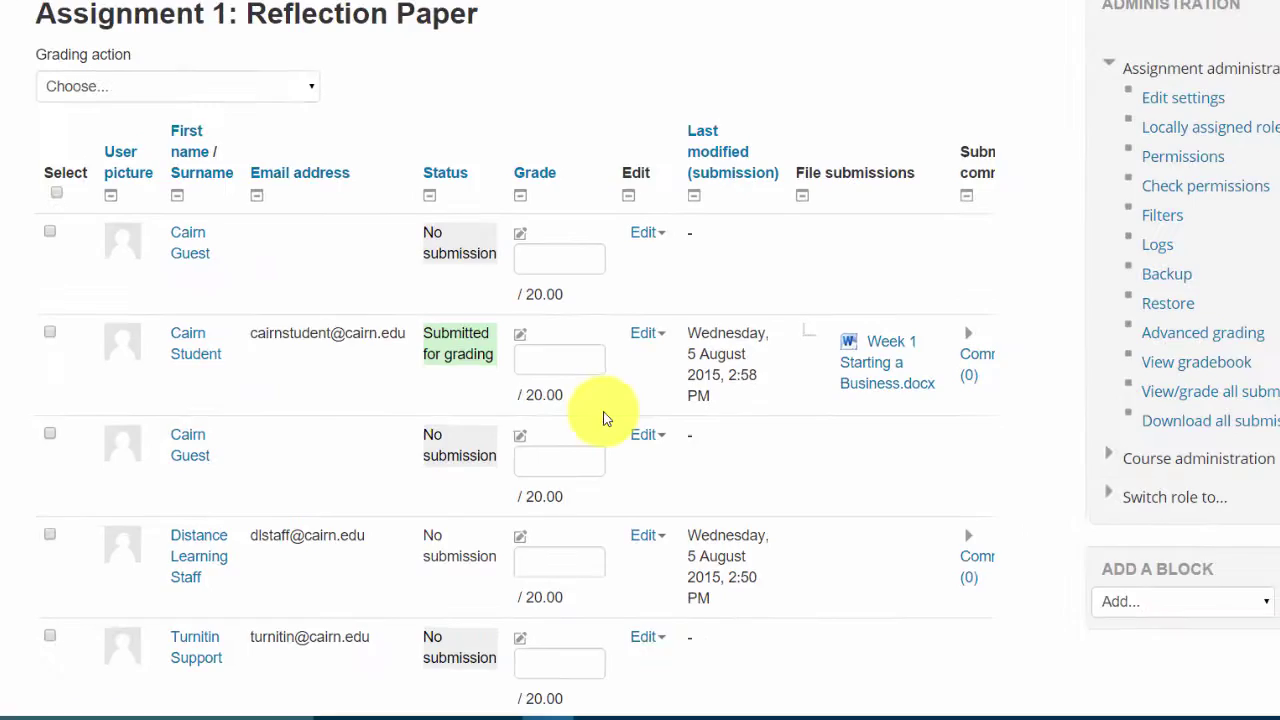
Open the student's Edit/grade page and save Week 1 Starting a Business.docx to the Desktop
left_click(546, 291)
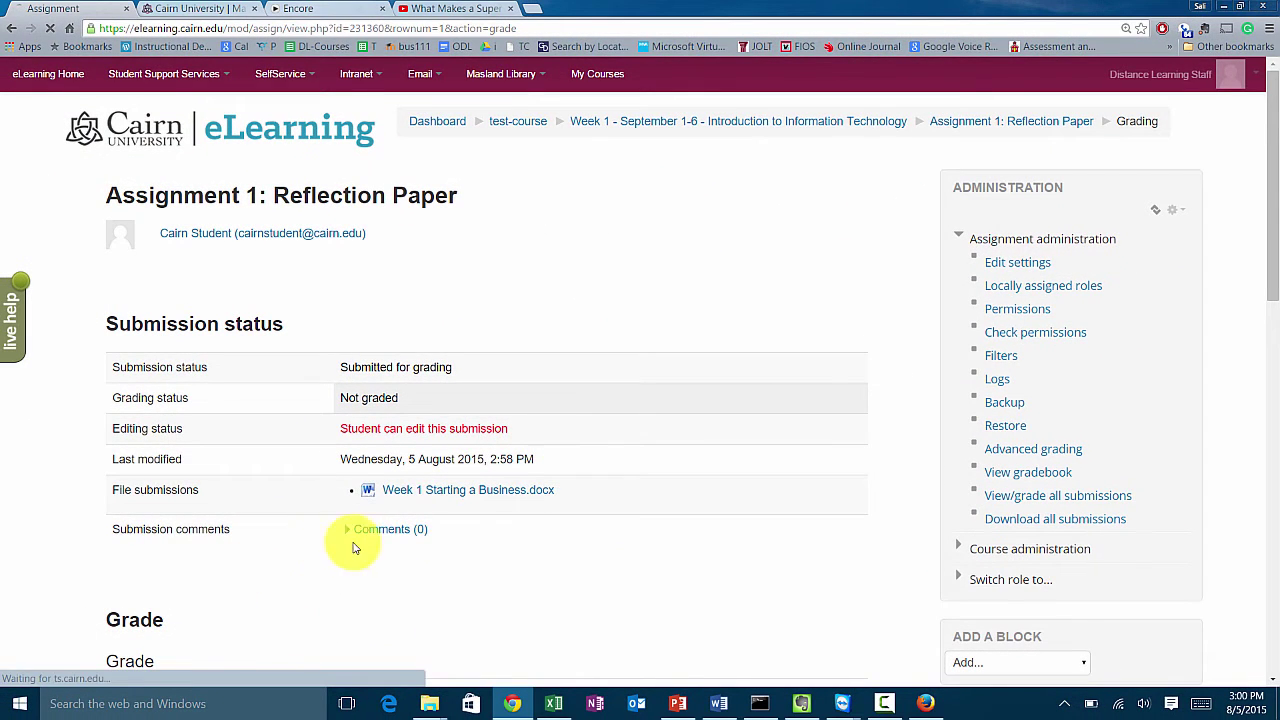
scroll(576, 376, "down", 2)
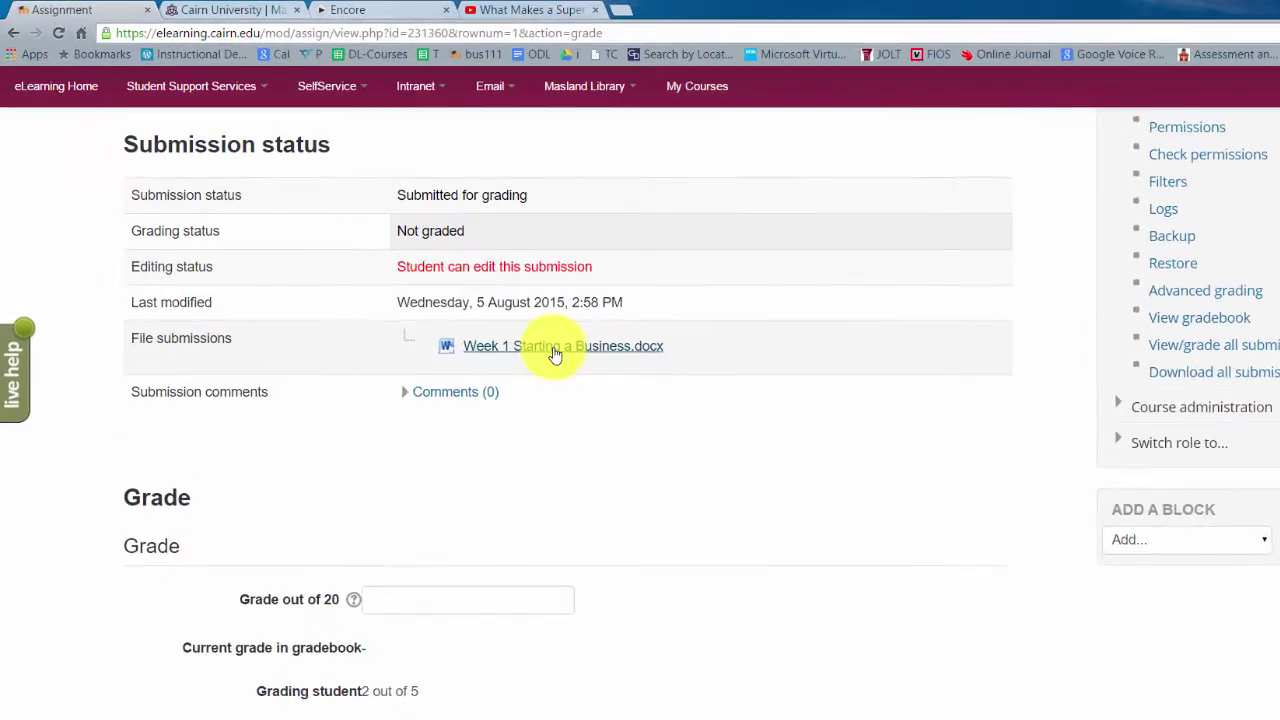
left_click(558, 348)
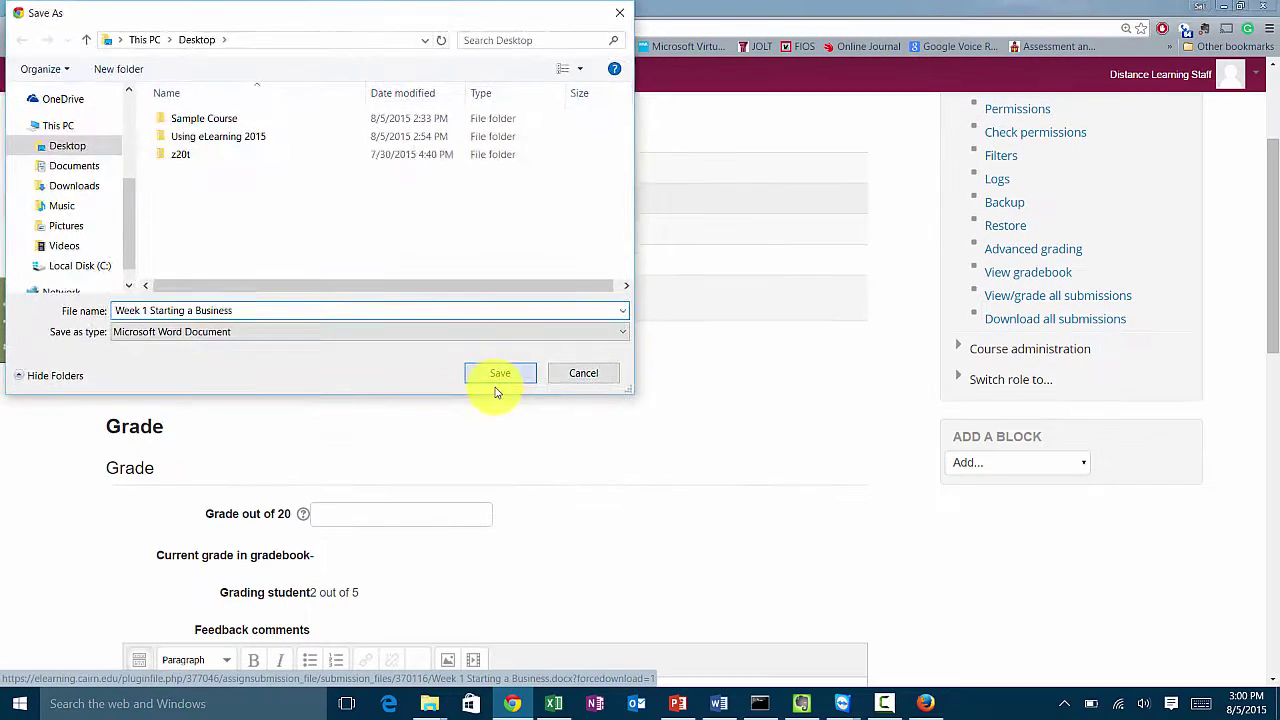
left_click(745, 562)
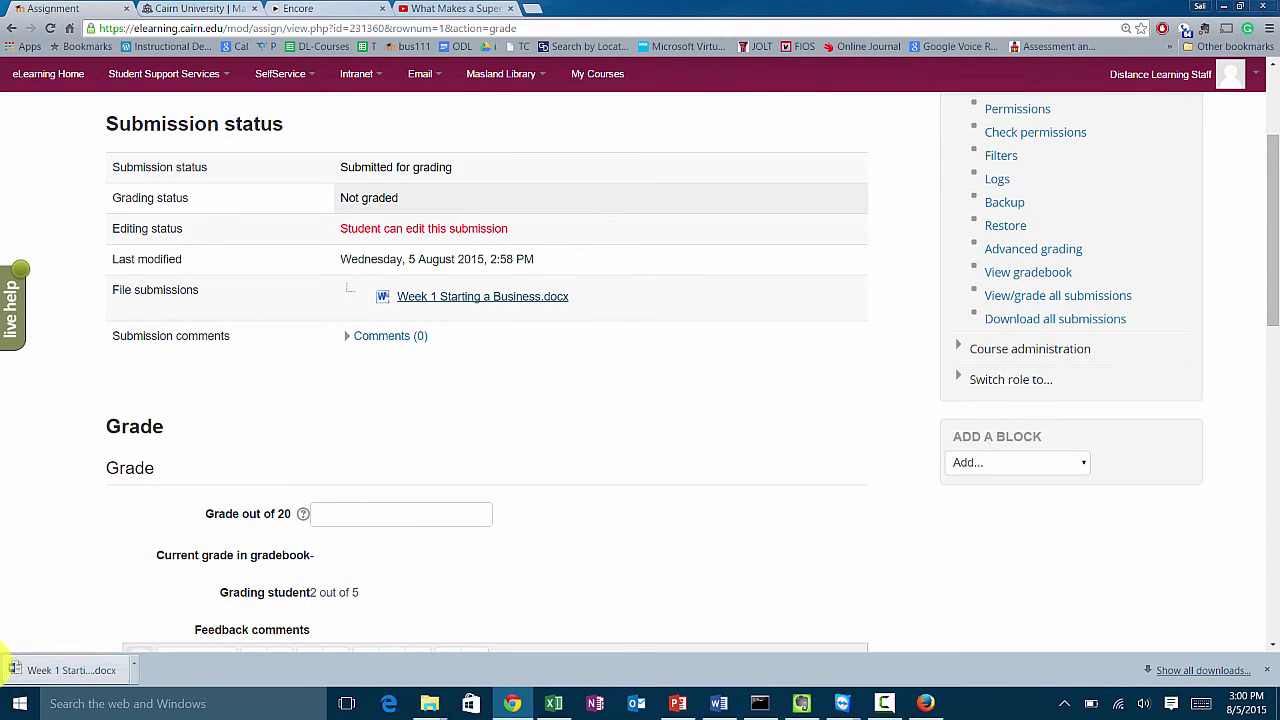
Open the downloaded Week 1 Starting a Business paper in Word and enable editing
left_click(10, 664)
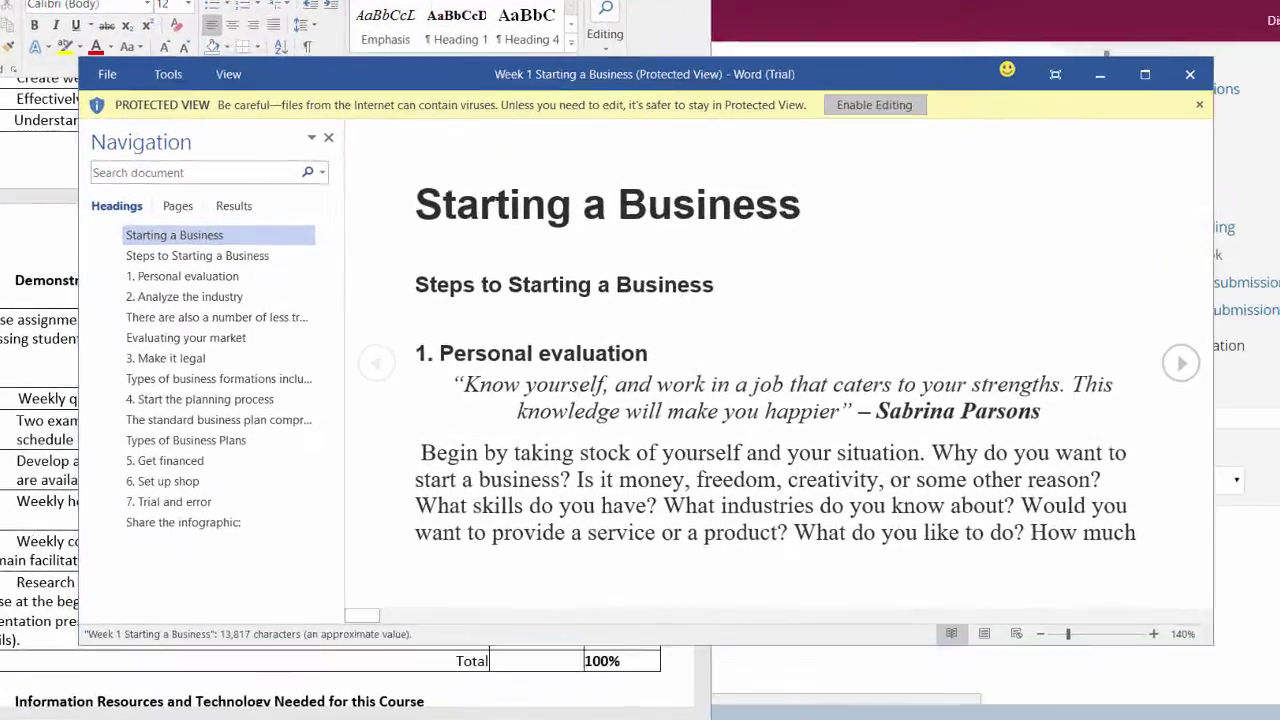
left_click(740, 146)
scroll(740, 430, "down", 10)
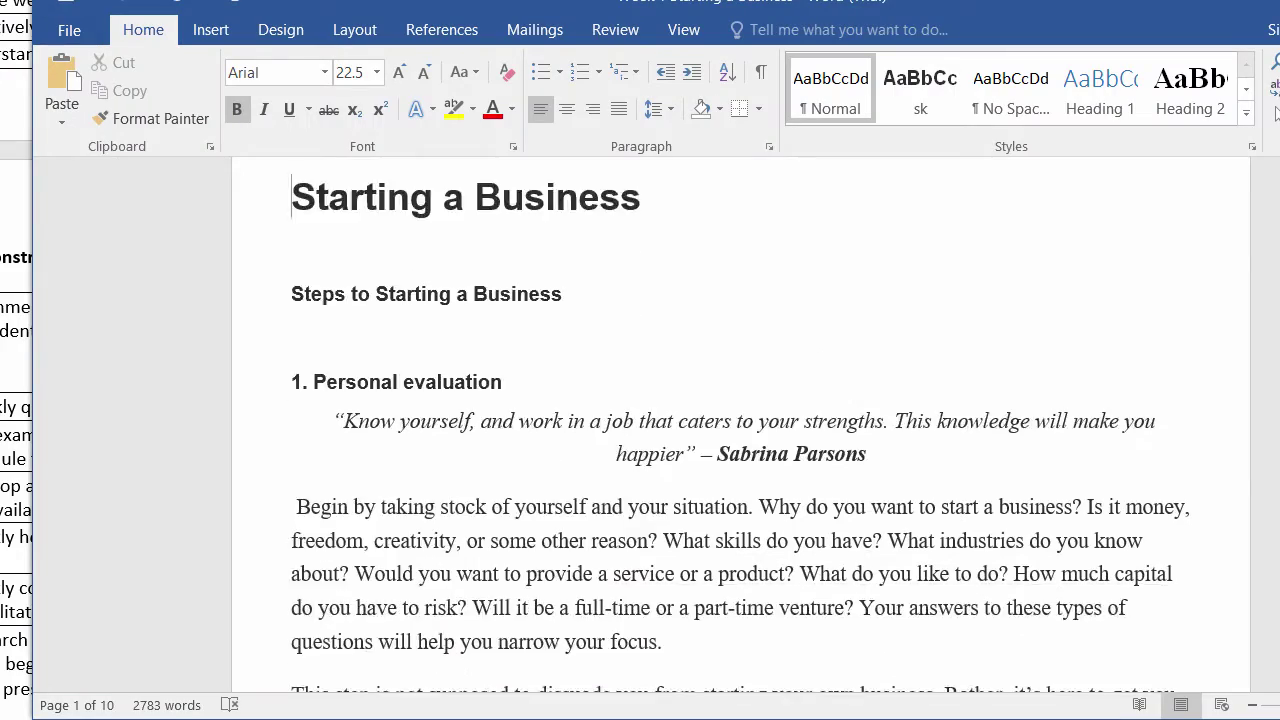
scroll(740, 430, "down", 15)
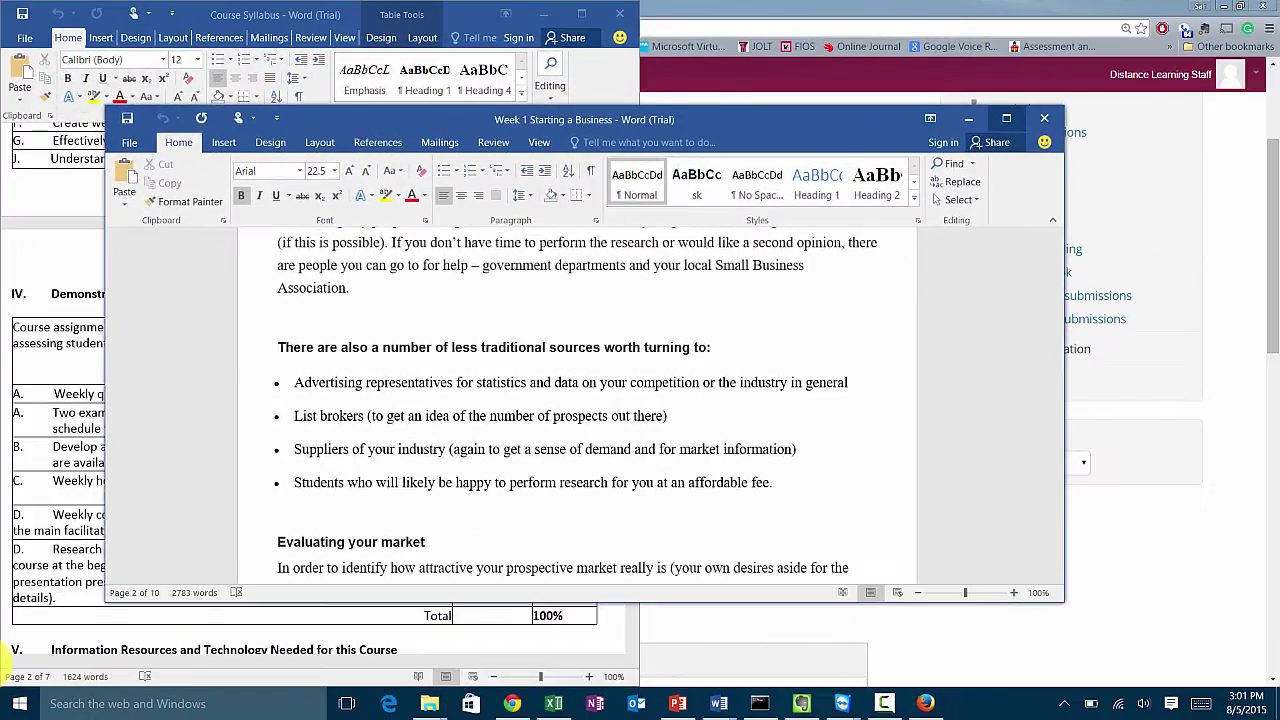
Maximize the Word window, show the Review tab and return to the top of the paper
key("super+Up")
scroll(4, 660, "up", 2)
scroll(4, 660, "up", 8)
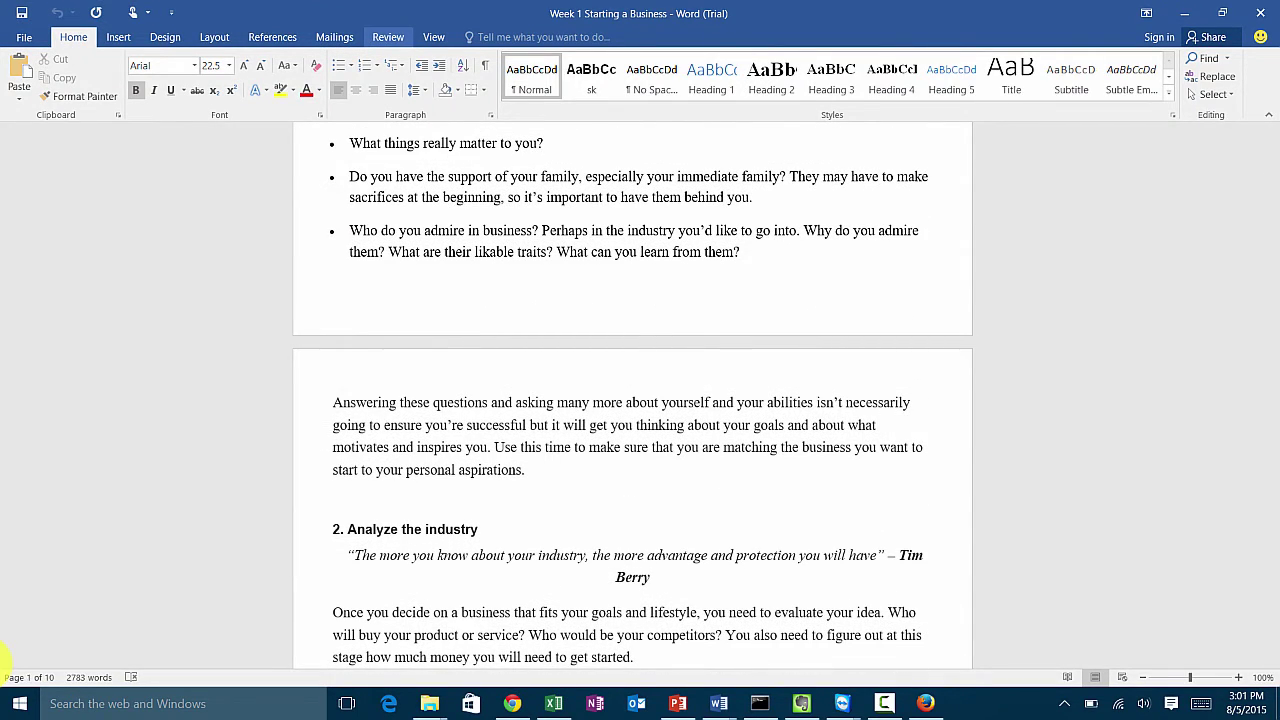
key("alt+r")
scroll(4, 660, "up", 4)
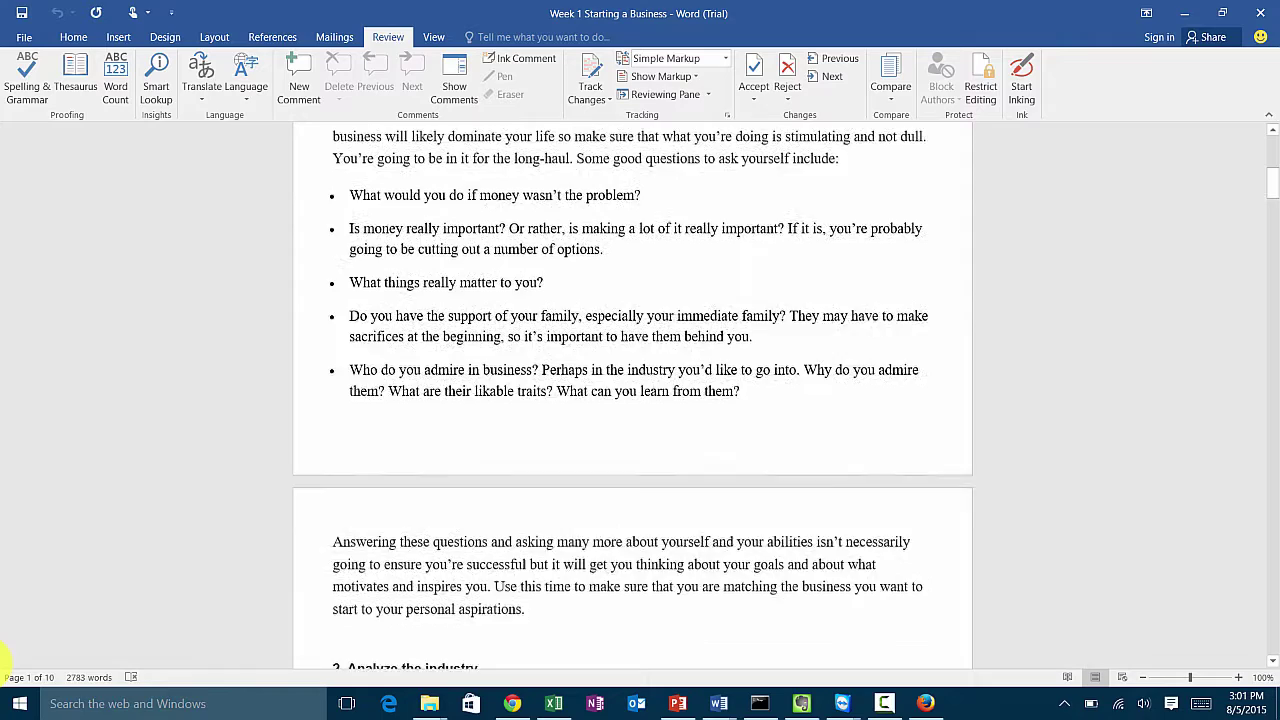
scroll(4, 660, "up", 8)
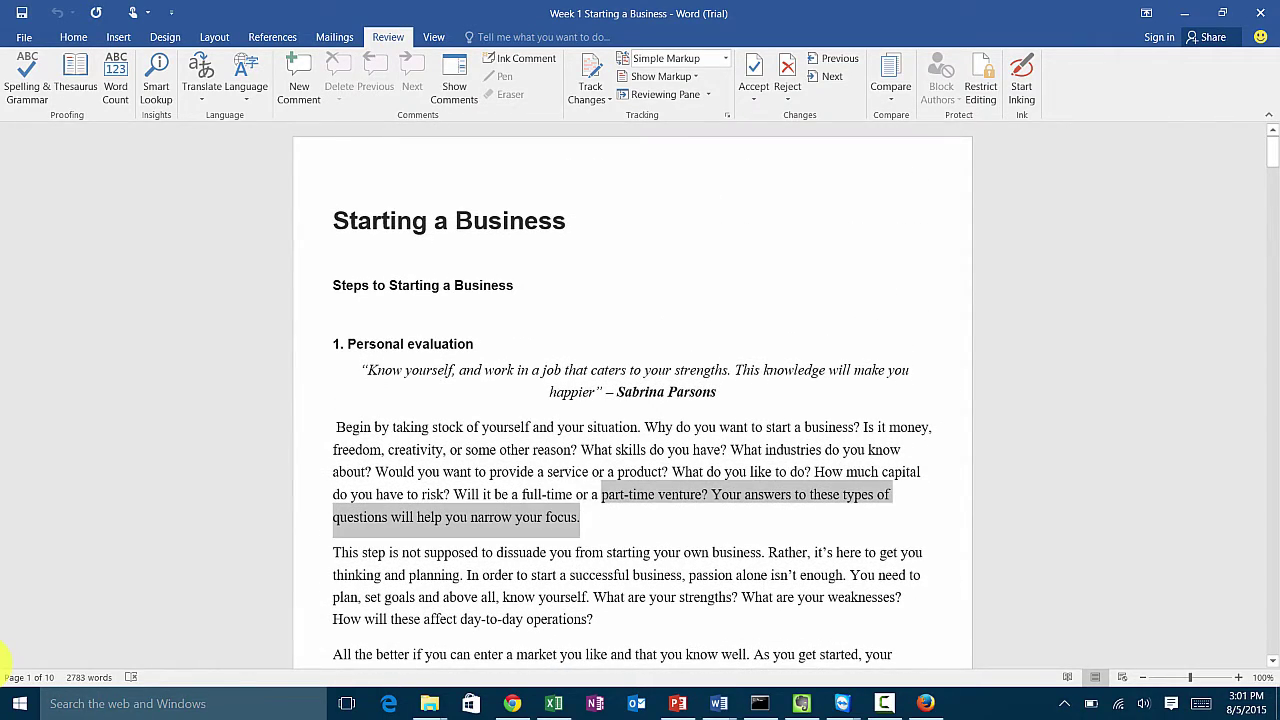
Add a placeholder comment to 'Your answers to these types of questions…', then hide comments
left_click_drag(601, 494, 711, 494)
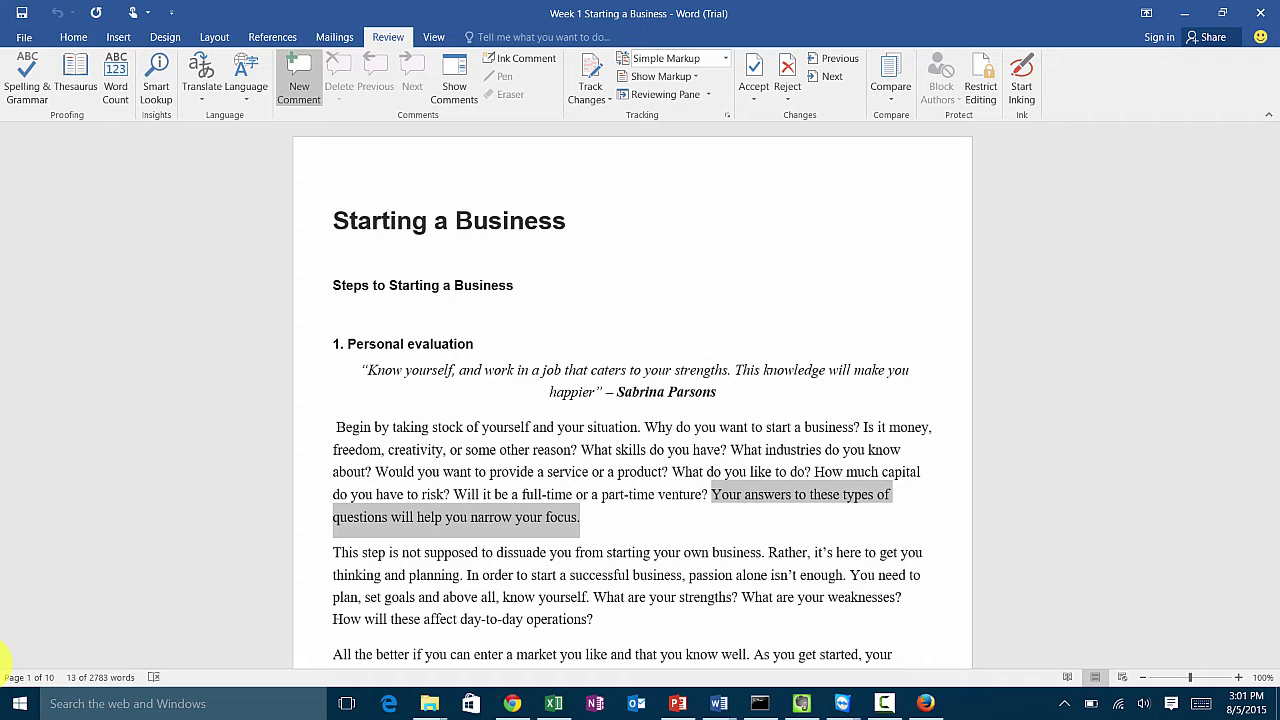
left_click(298, 80)
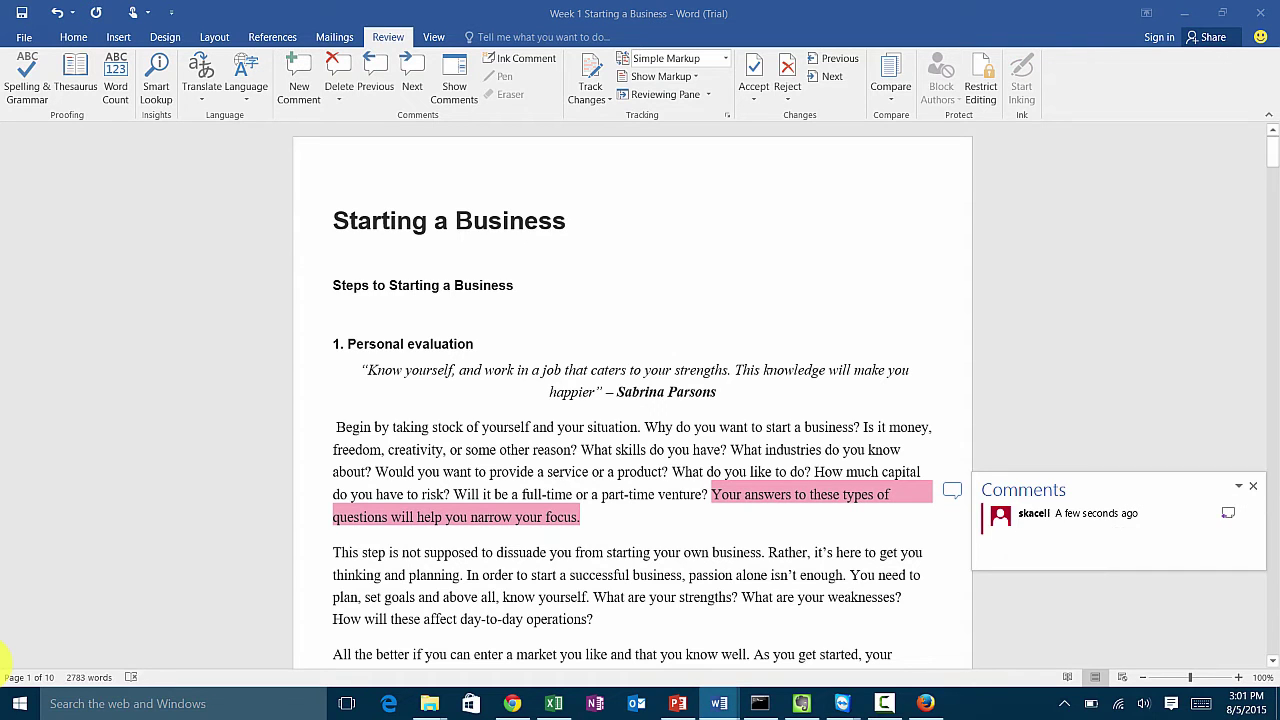
type("sdfsfdsfsfslf;skd;fkjsd;lfjsdfs")
left_click(454, 85)
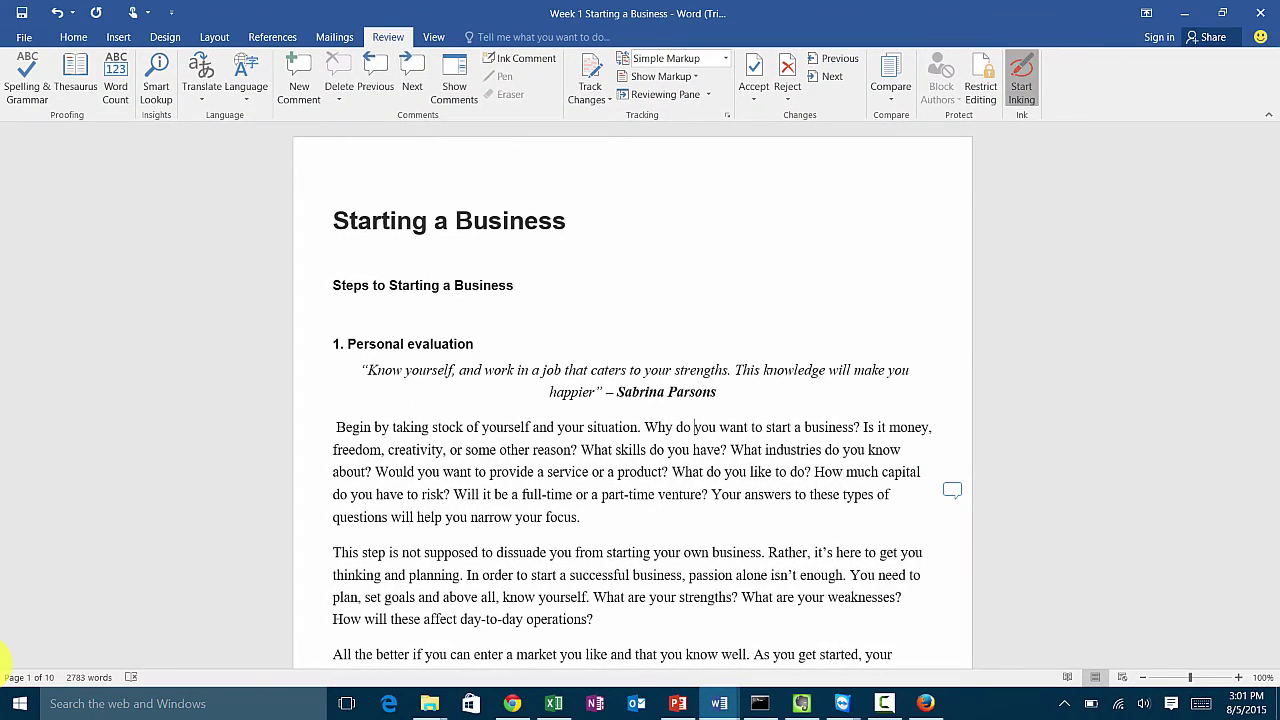
Draw red ink circling the title and first paragraph and underlining 'yourself. What are your'
left_click(1021, 80)
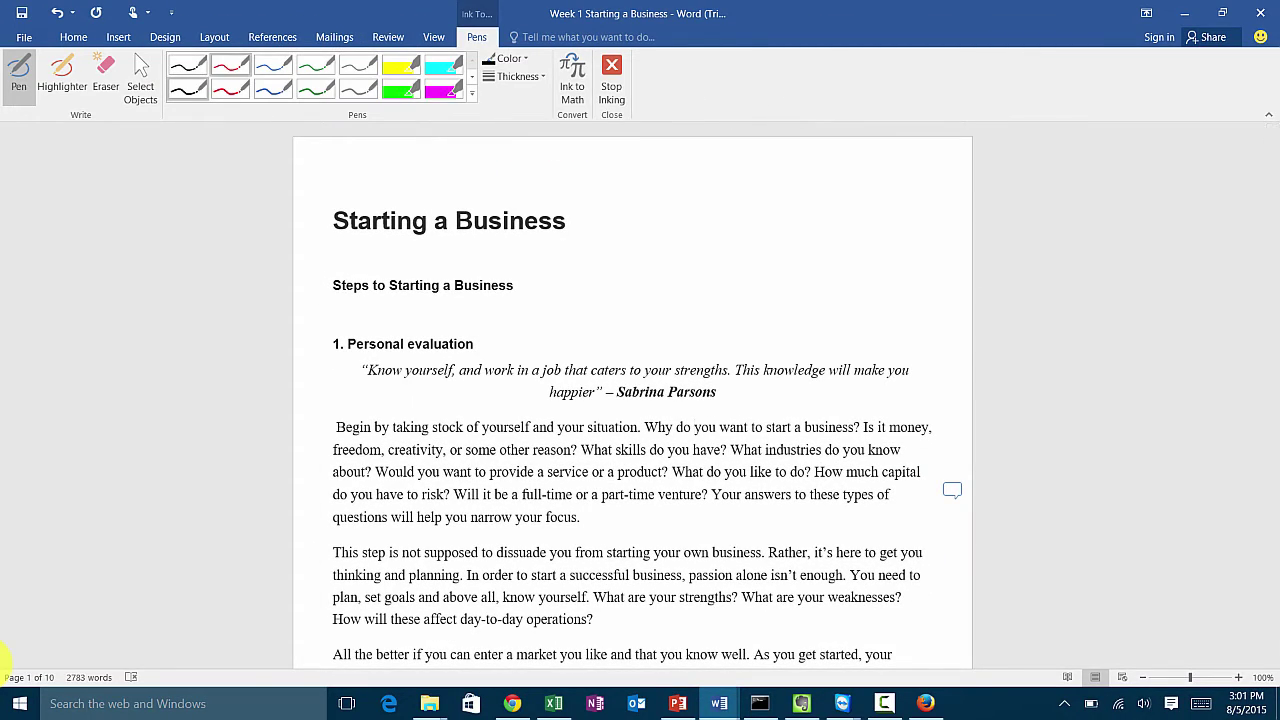
mouse_move(444, 203)
left_mouse_down()
mouse_move(330, 194)
mouse_move(586, 253)
mouse_move(415, 199)
left_mouse_up()
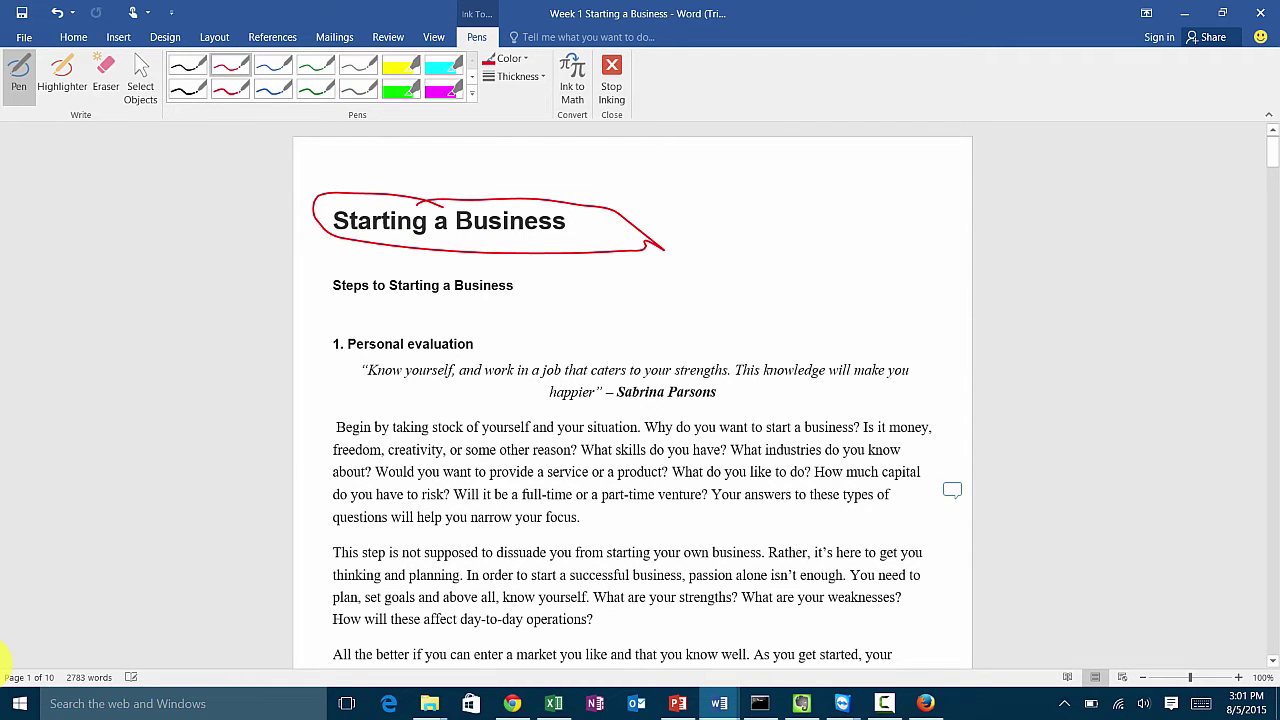
mouse_move(374, 410)
left_mouse_down()
mouse_move(292, 430)
mouse_move(380, 412)
left_mouse_up()
left_click_drag(542, 611, 660, 606)
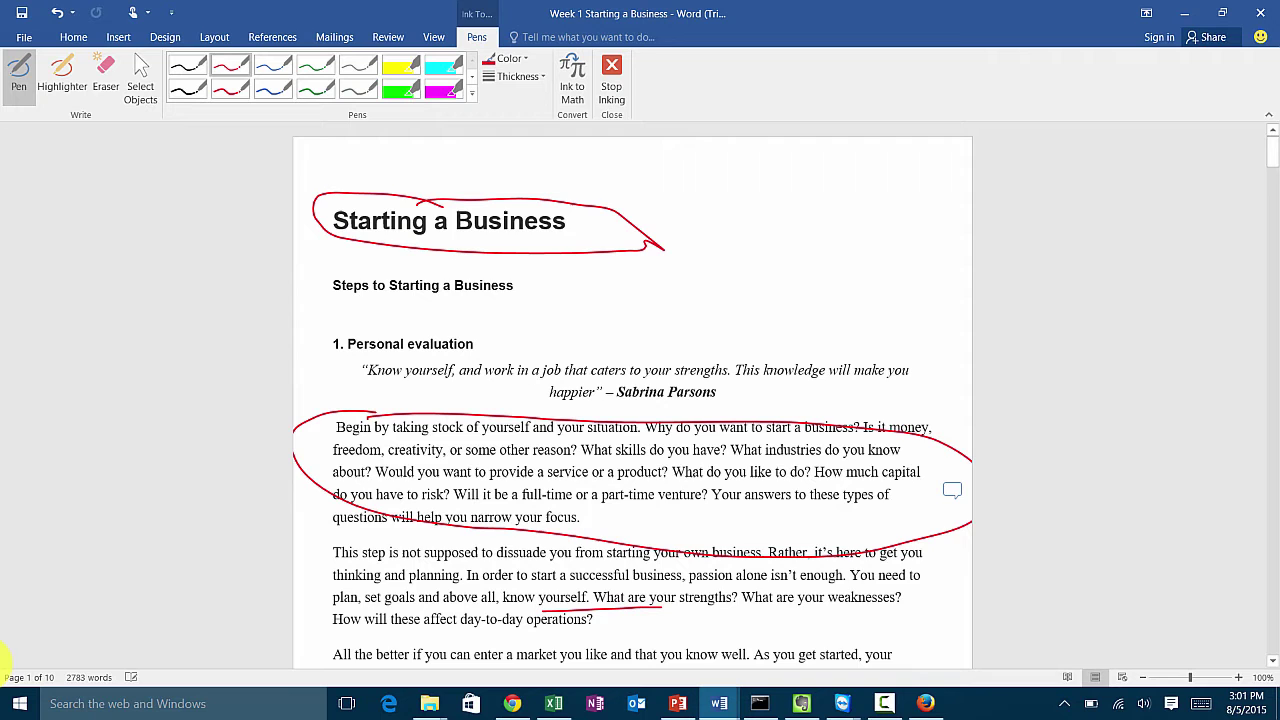
scroll(6, 662, "down", 5)
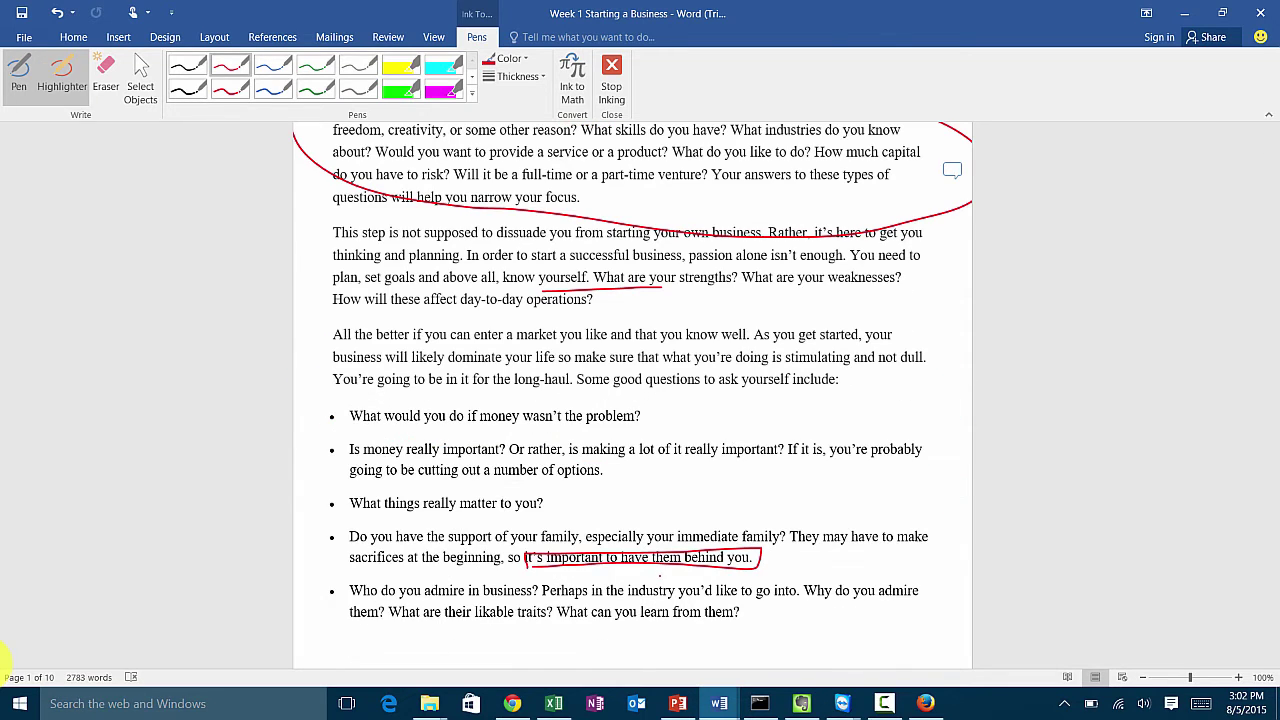
Briefly open and close the File view, jump to the paper's start, and stop inking
key("alt+f")
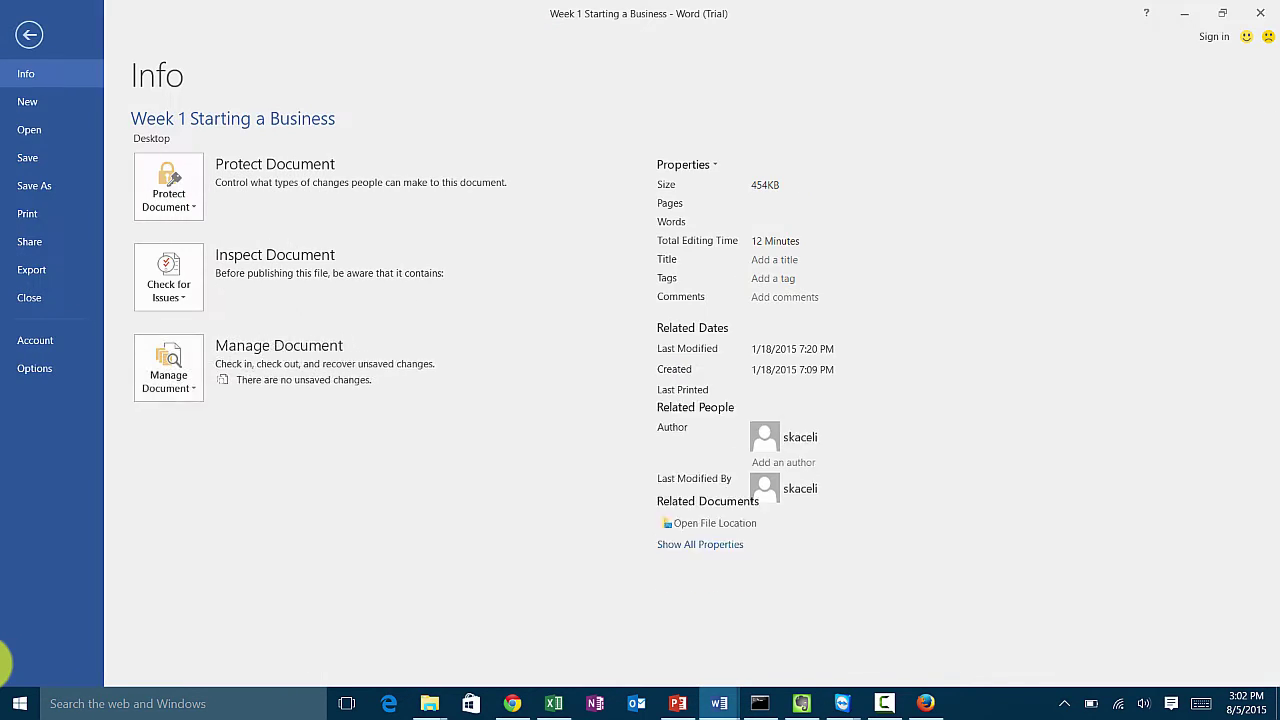
key("Down")
key("Down")
key("Escape")
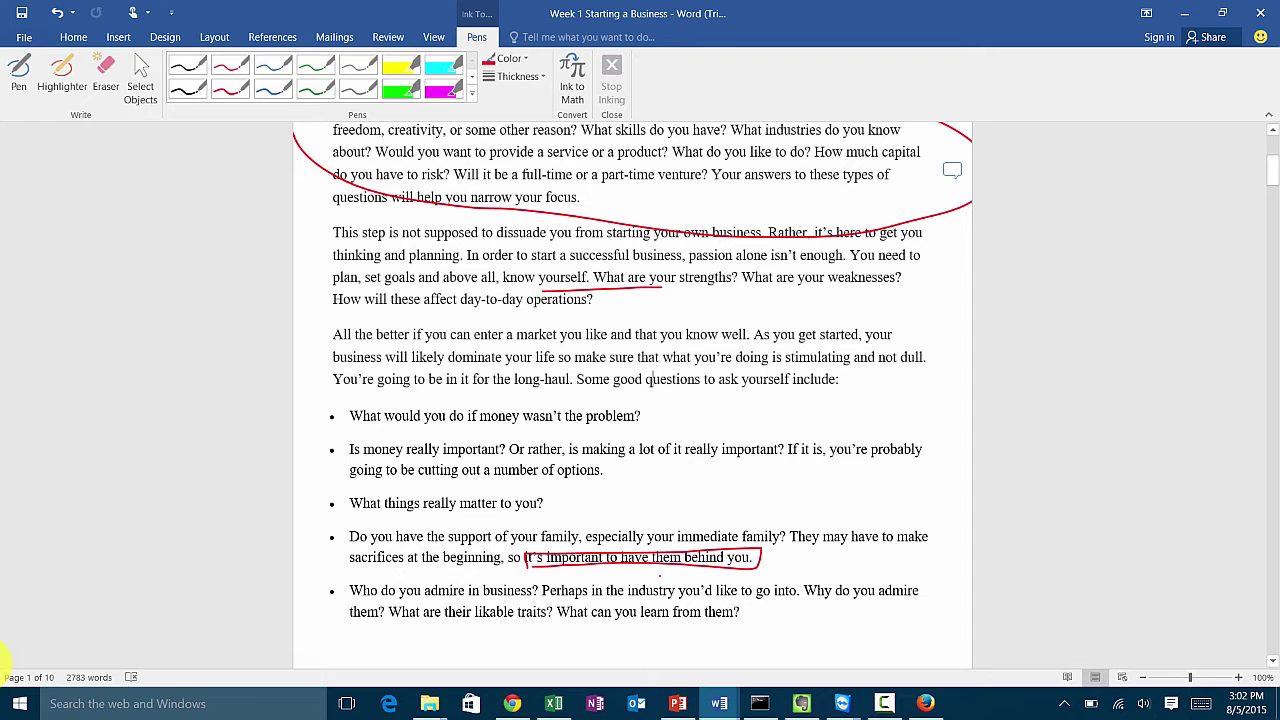
key("ctrl+Home")
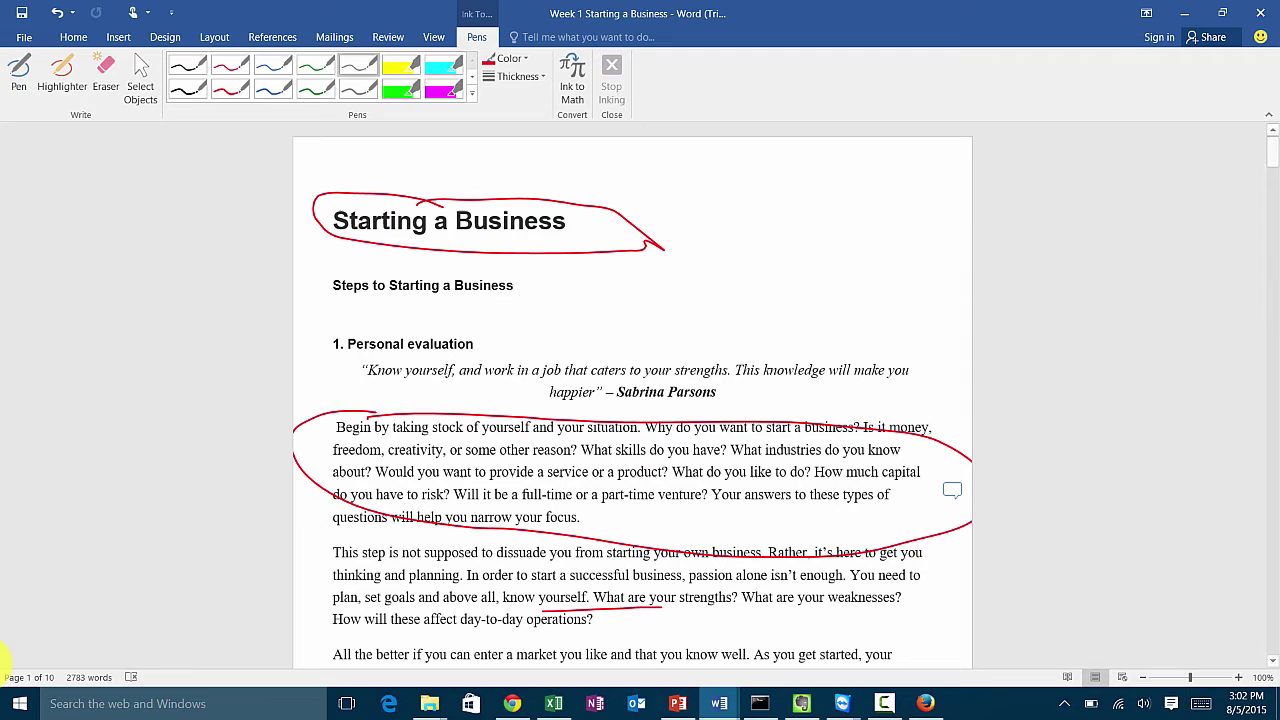
key("Escape")
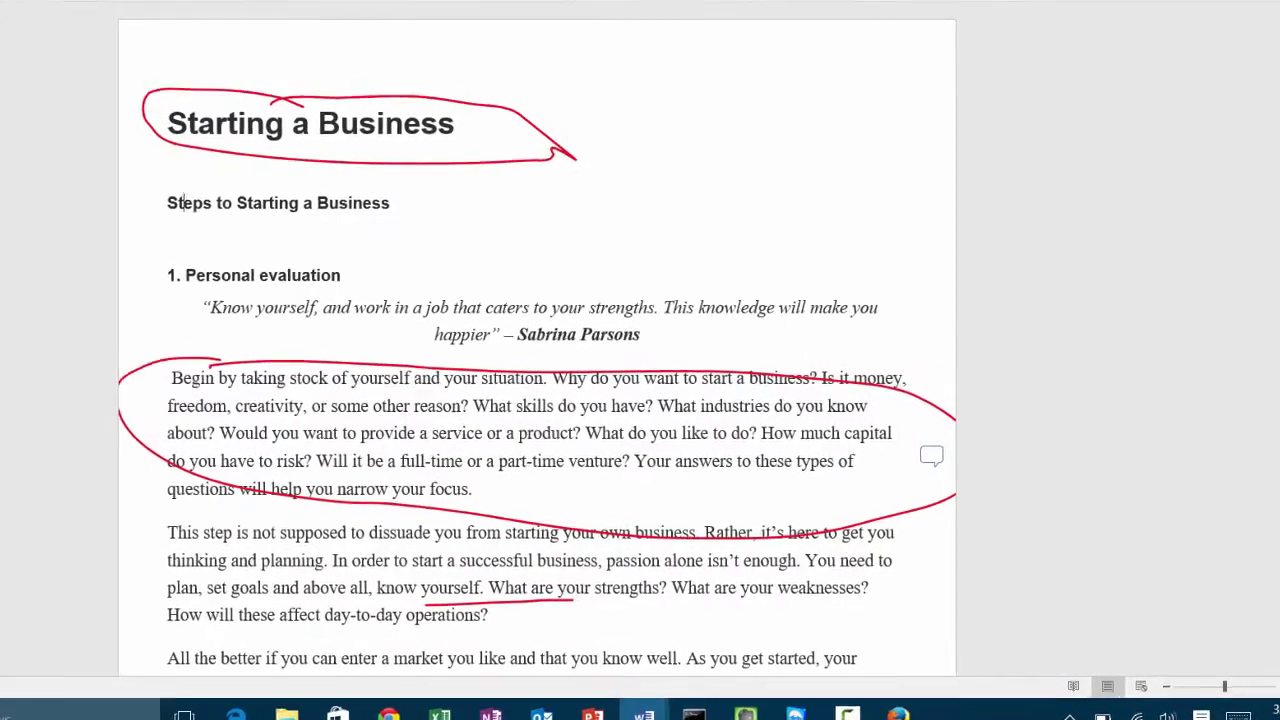
Add a comment reading 'Grade: 17/20' on the paper's Steps heading
key("ctrl+alt+m")
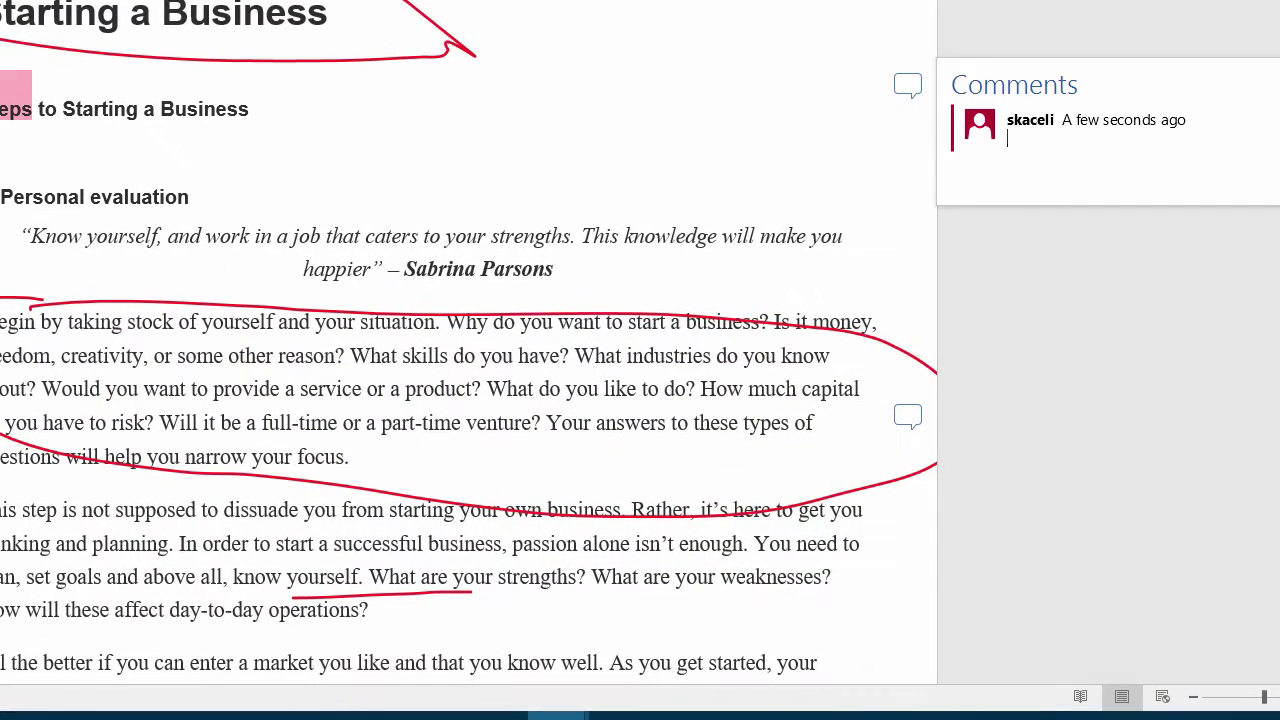
type("Grade: 89/100")
key("shift+Left")
key("shift+Left")
key("shift+Left")
key("shift+Left")
key("shift+Left")
key("shift+Left")
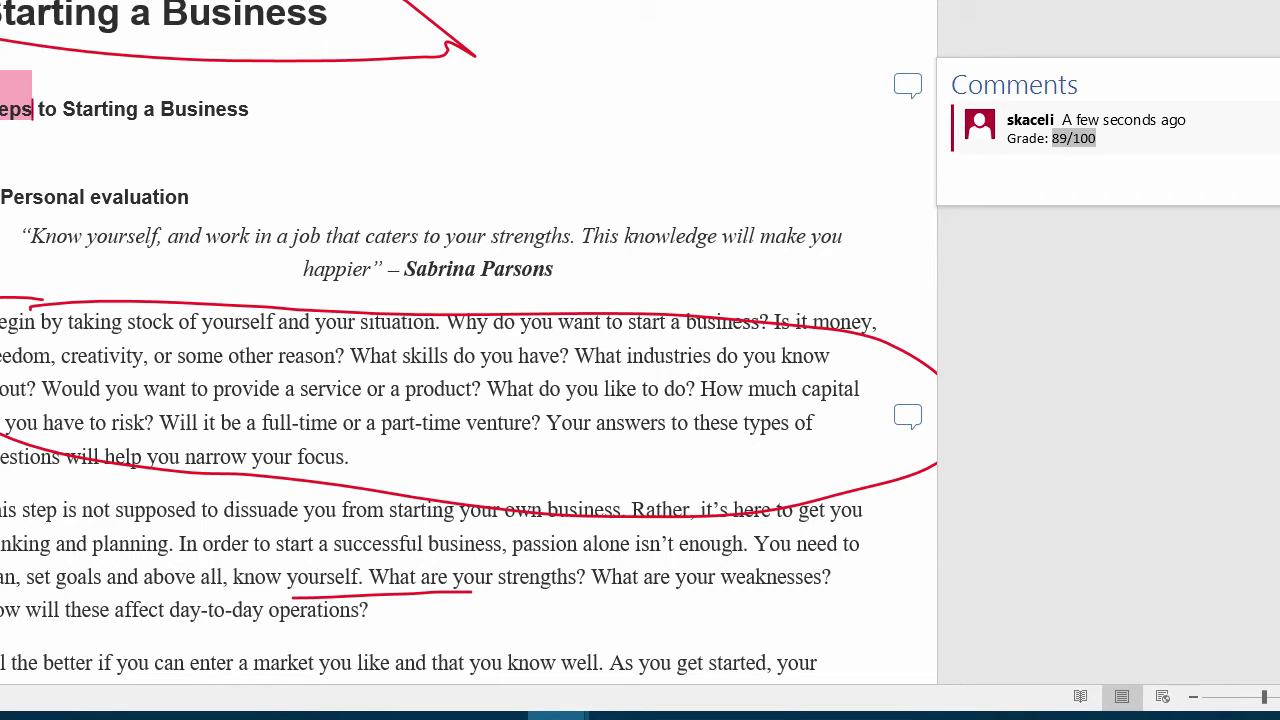
type("17/20")
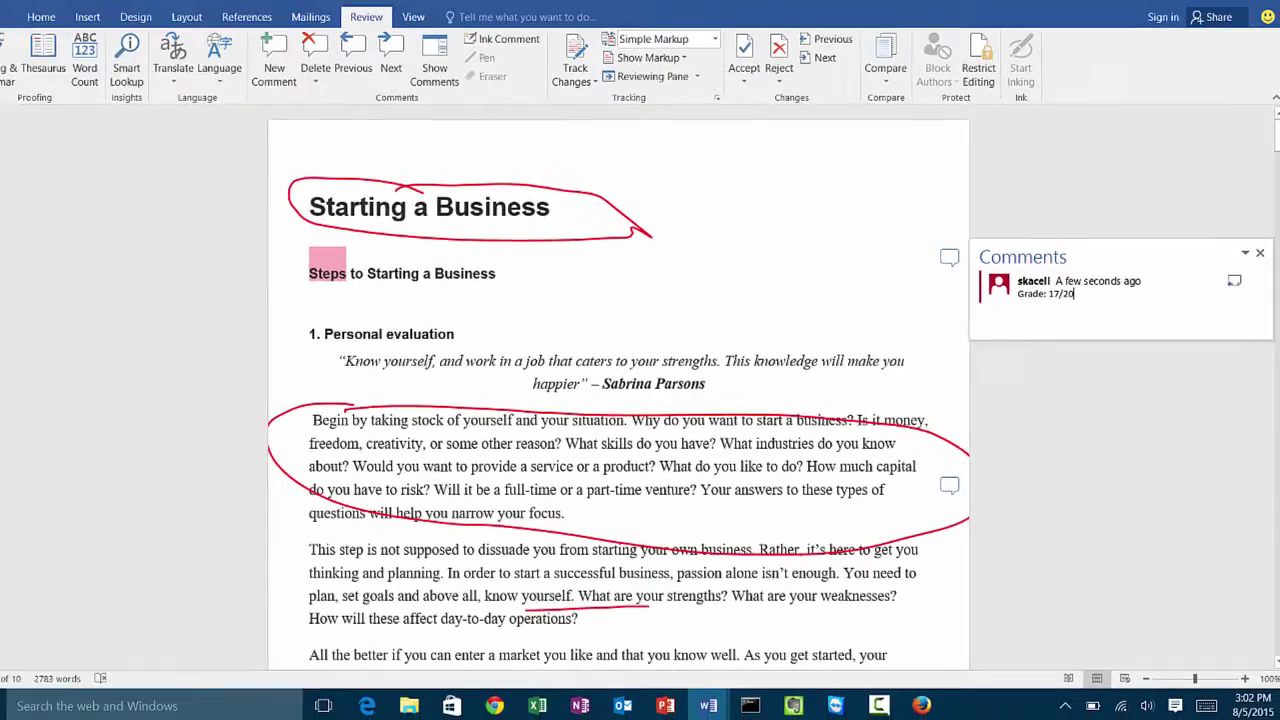
Save the annotated paper and close it
left_click(4, 660)
key("ctrl+s")
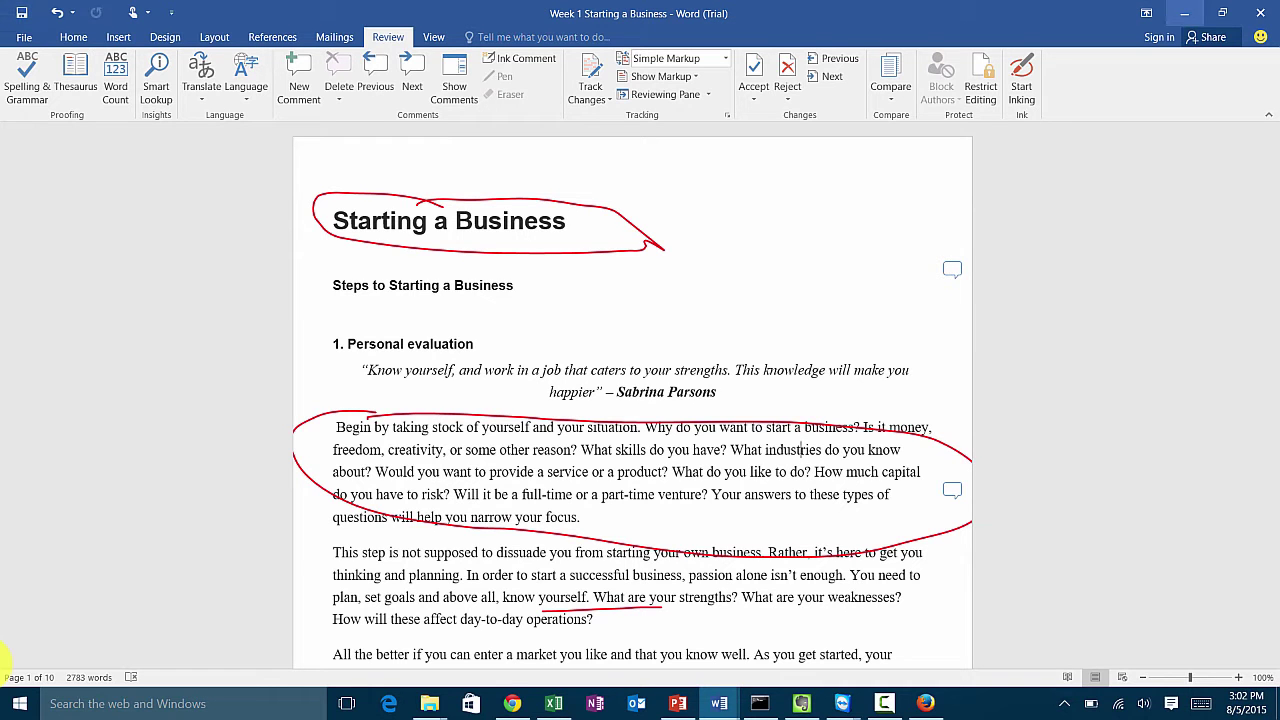
key("ctrl+w")
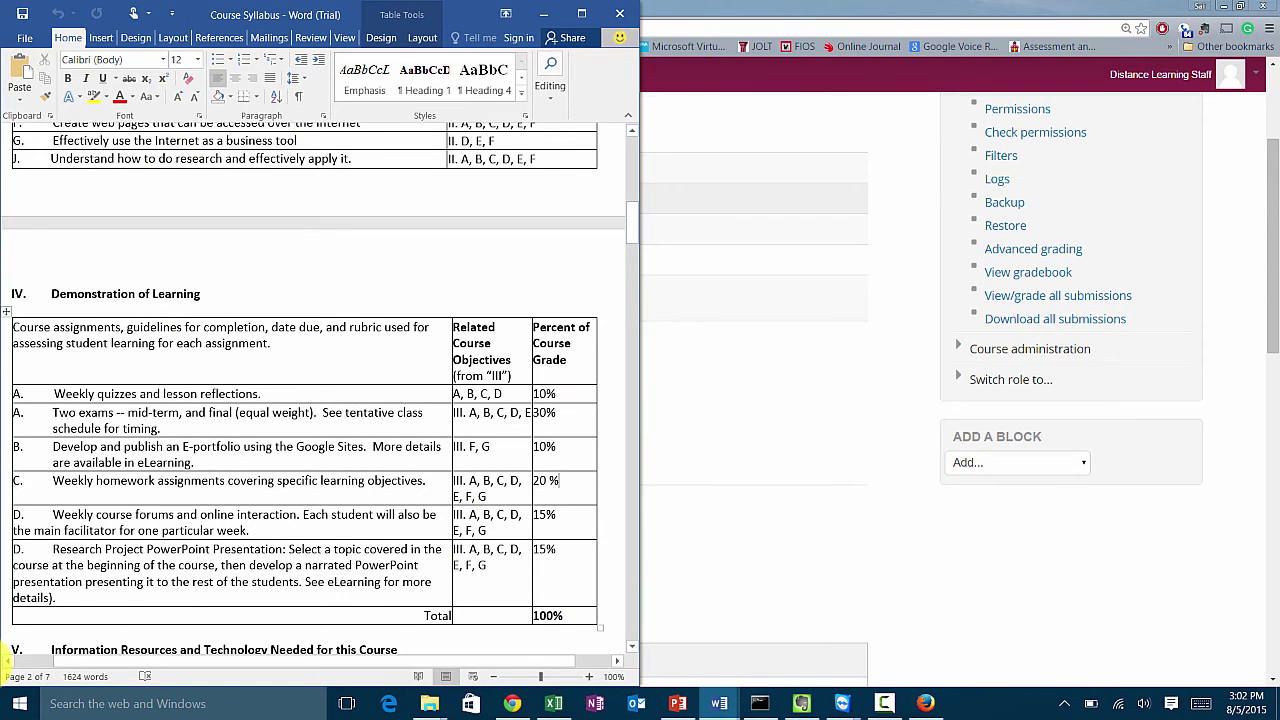
Close the Course Syllabus document and enter 17 as the grade out of 20
key("ctrl+w")
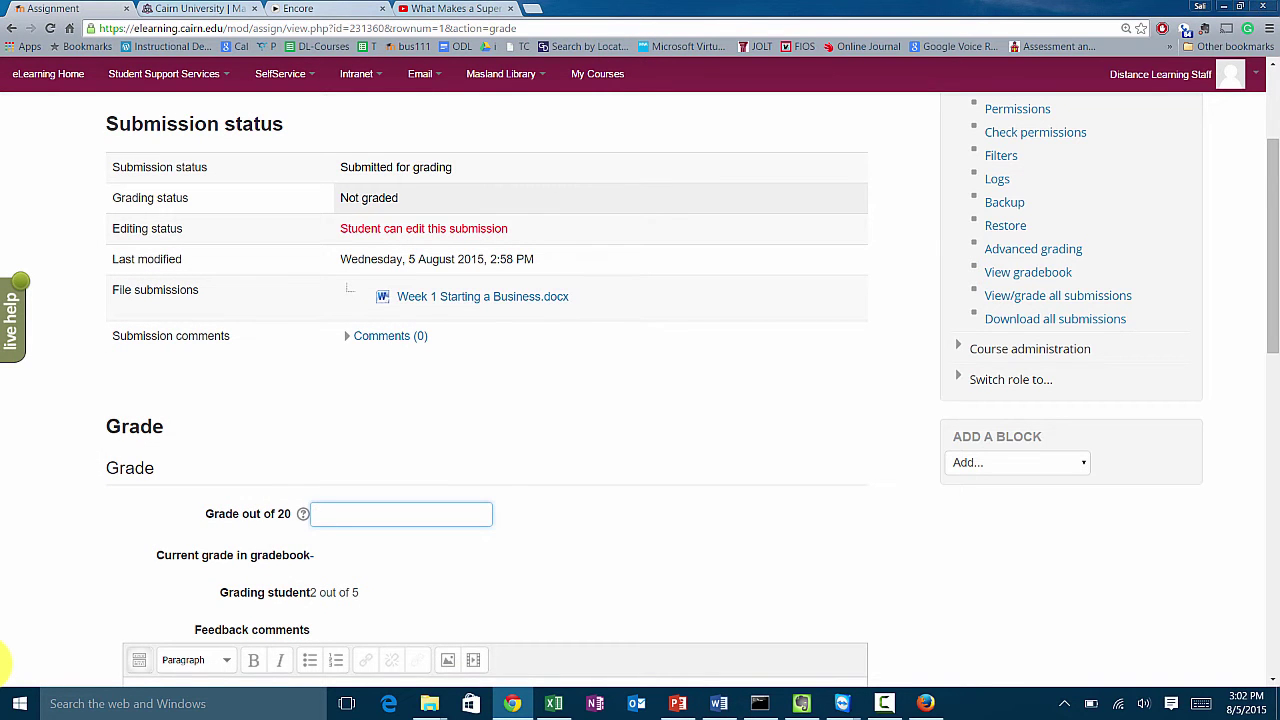
type("17")
key("Tab")
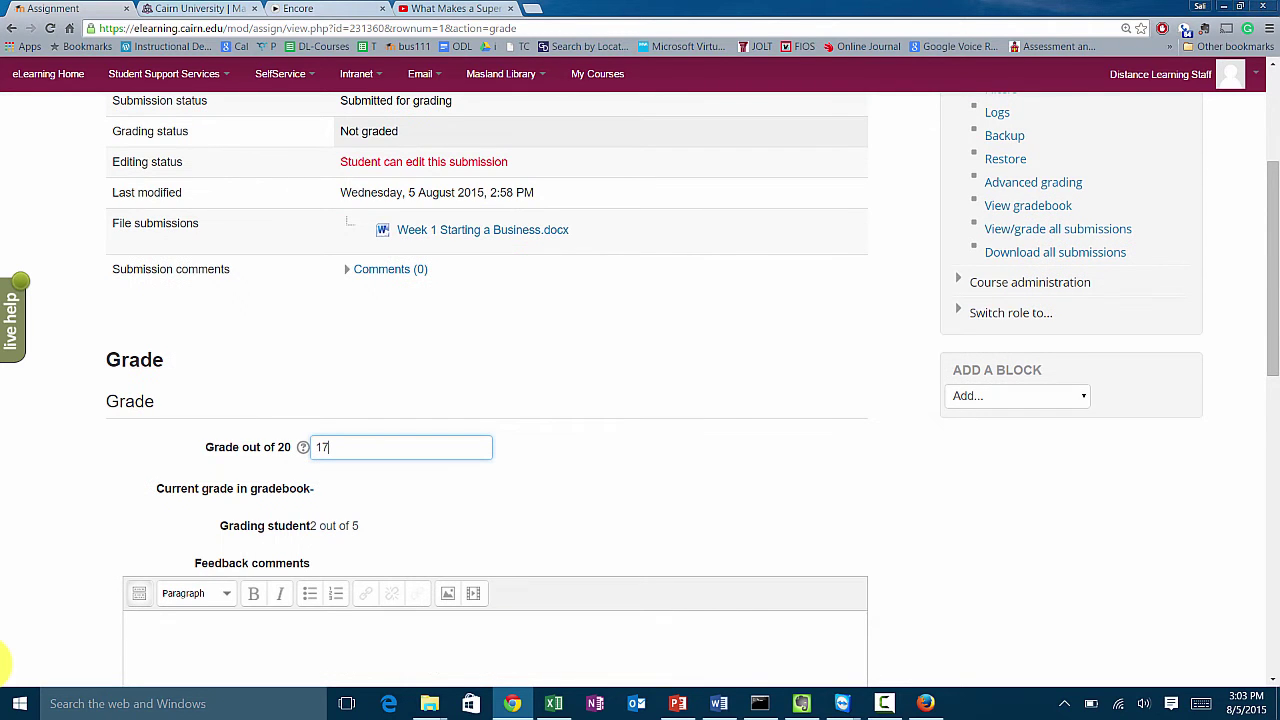
Enter the feedback comment 'See attached or feedback file for comments.'
scroll(495, 400, "down", 1)
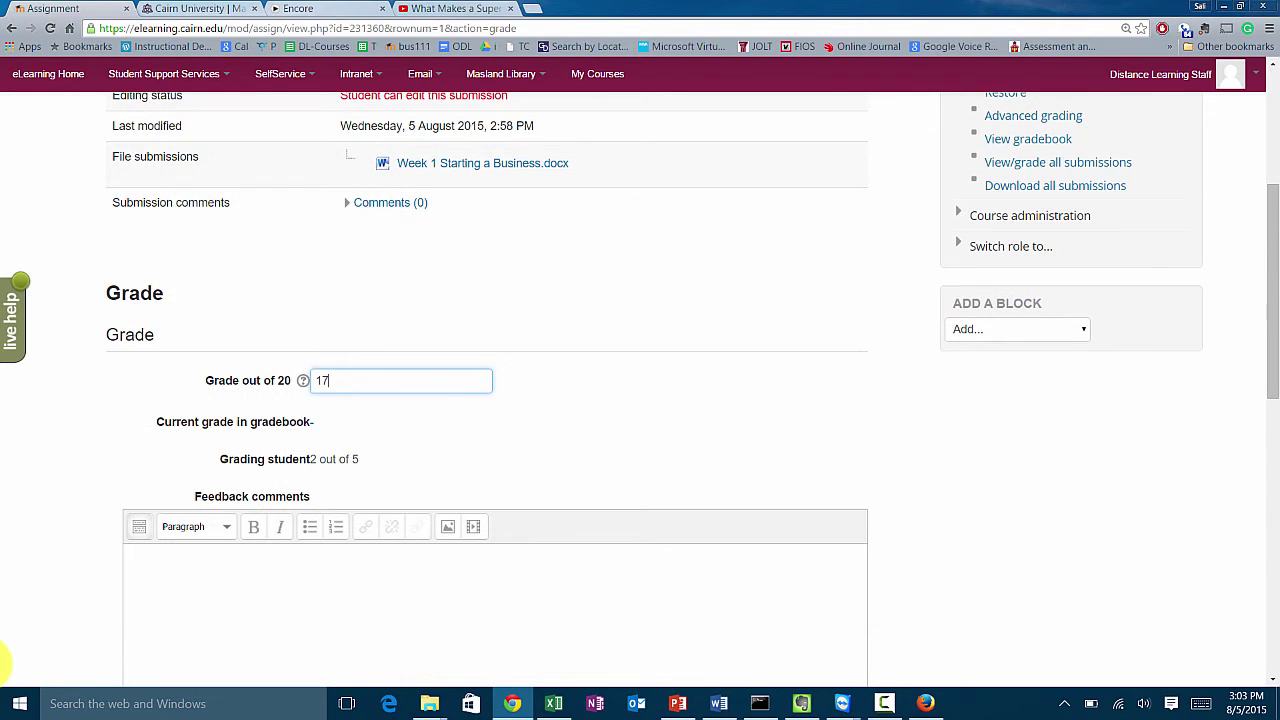
scroll(3, 660, "down", 2)
key("Tab")
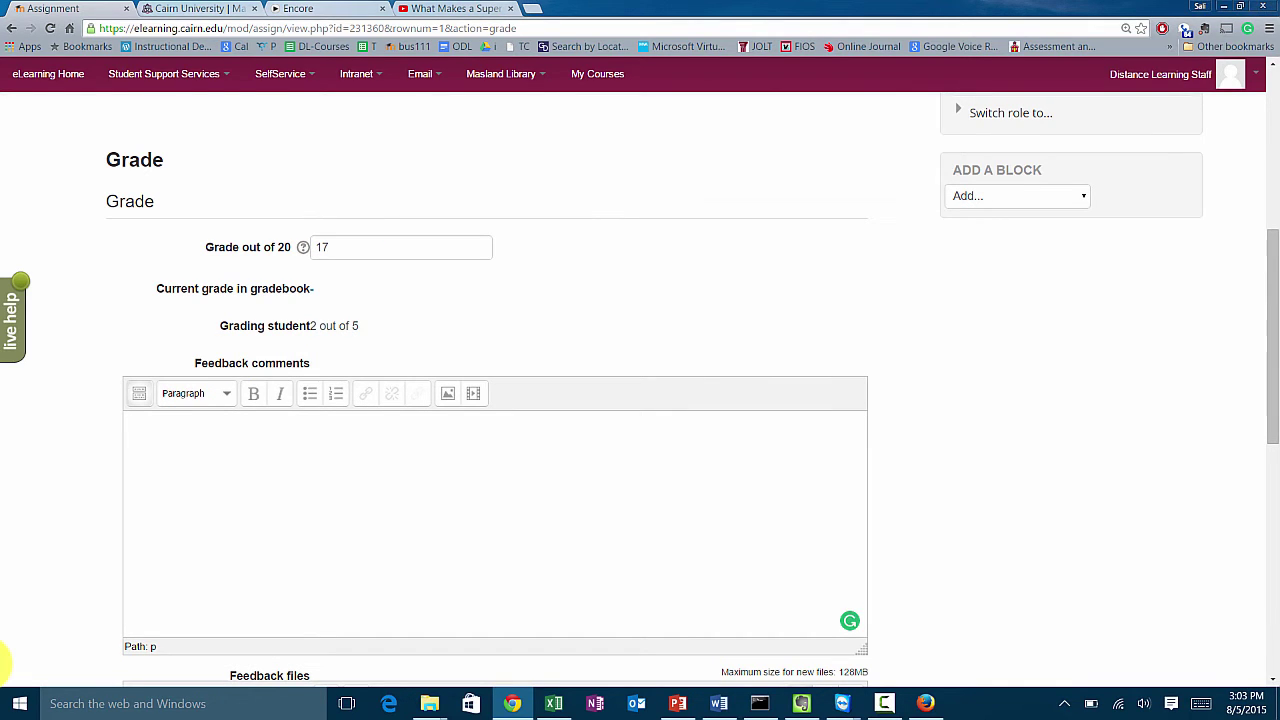
type("See attached or feedback ")
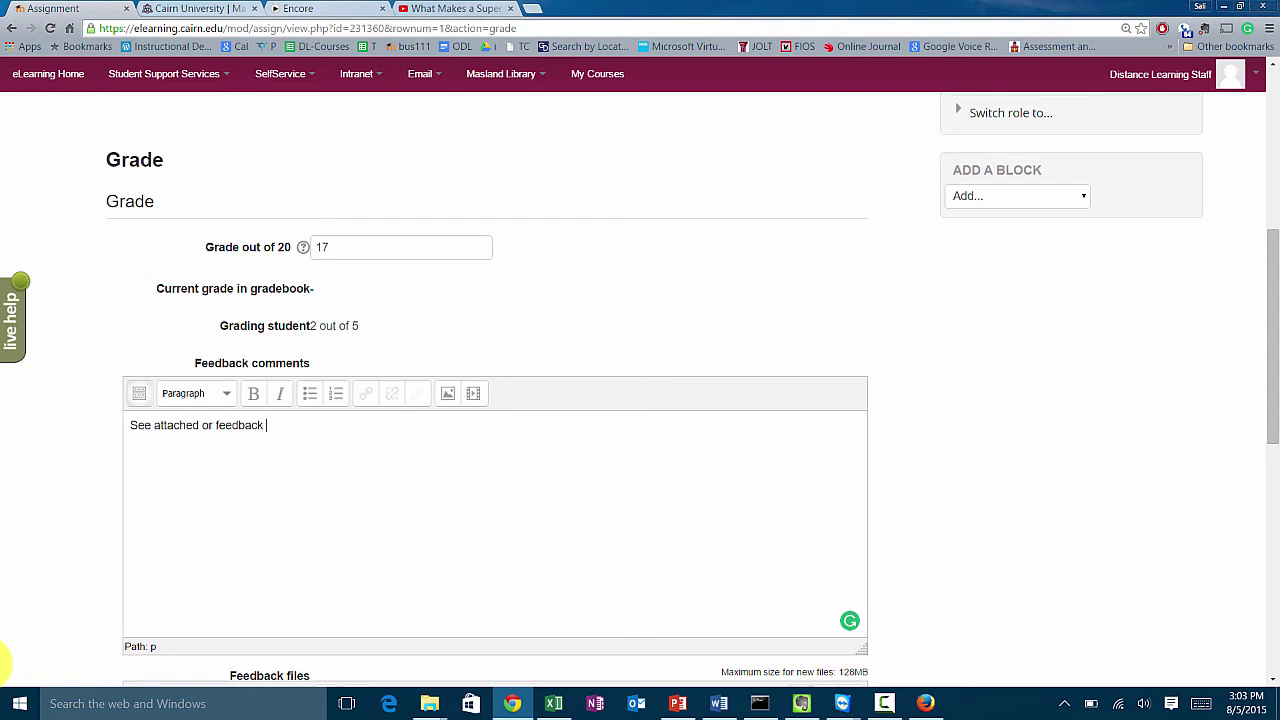
type("file for comments.")
scroll(640, 400, "down", 1)
scroll(4, 662, "down", 1)
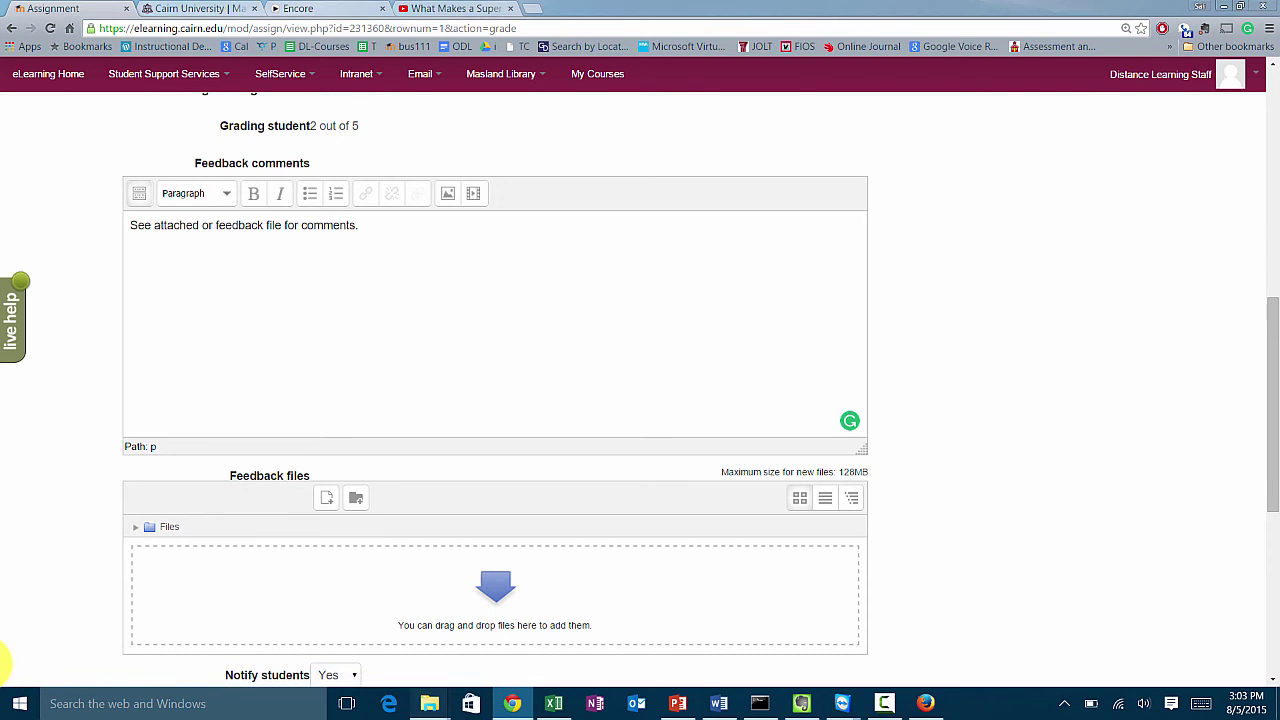
Drag Week 1 Starting a Business.docx from the Desktop into Moodle's Feedback files area
mouse_move(429, 703)
left_click(600, 630)
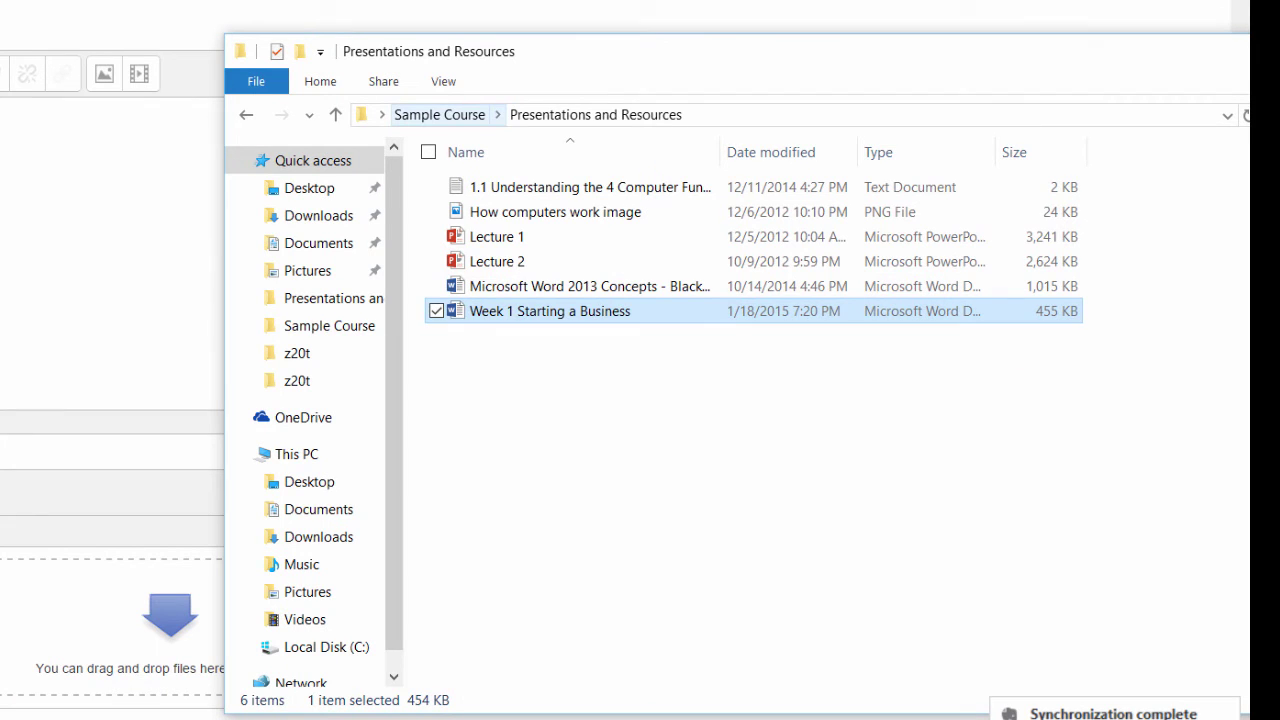
left_click(439, 114)
left_click(309, 188)
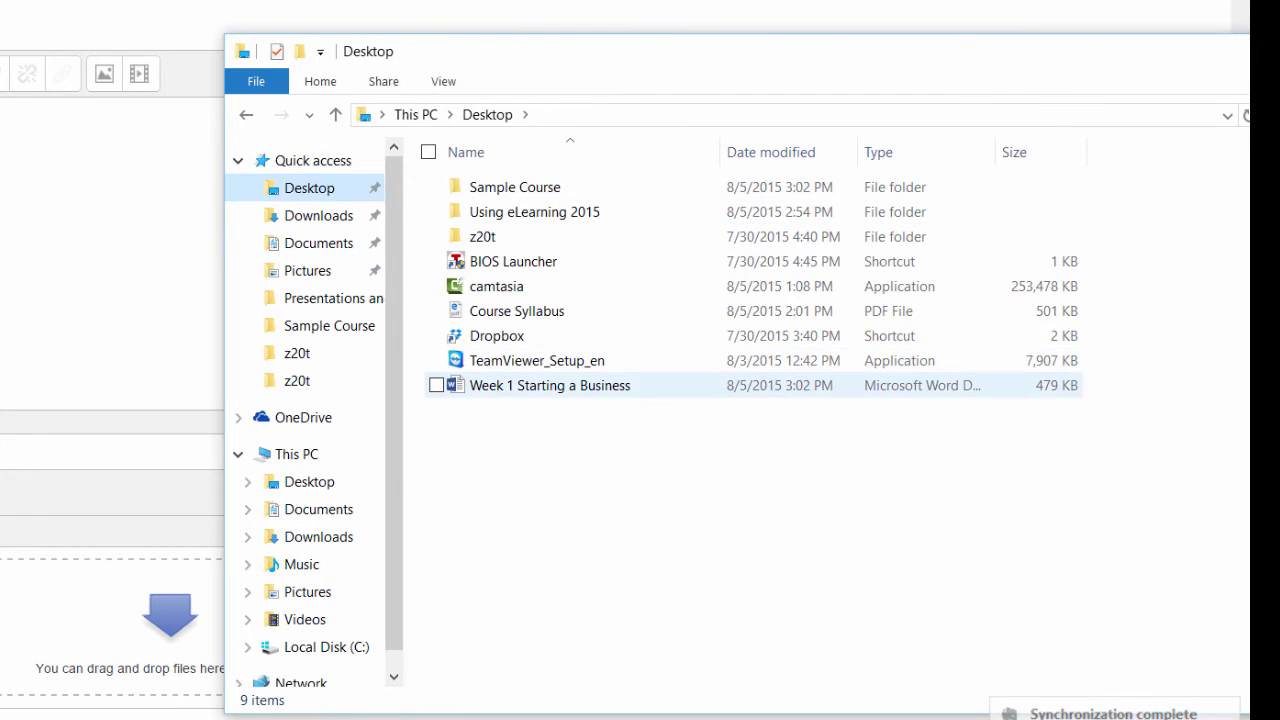
left_click(550, 385)
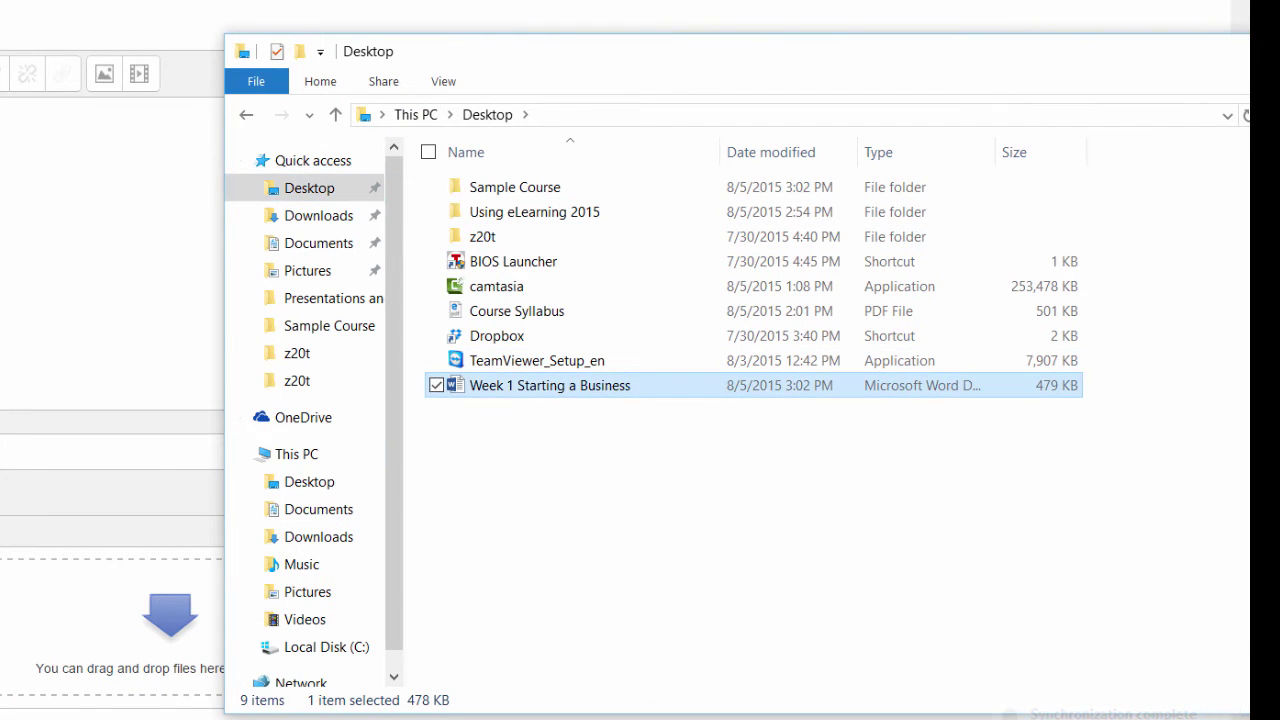
left_click_drag(550, 385, 0, 649)
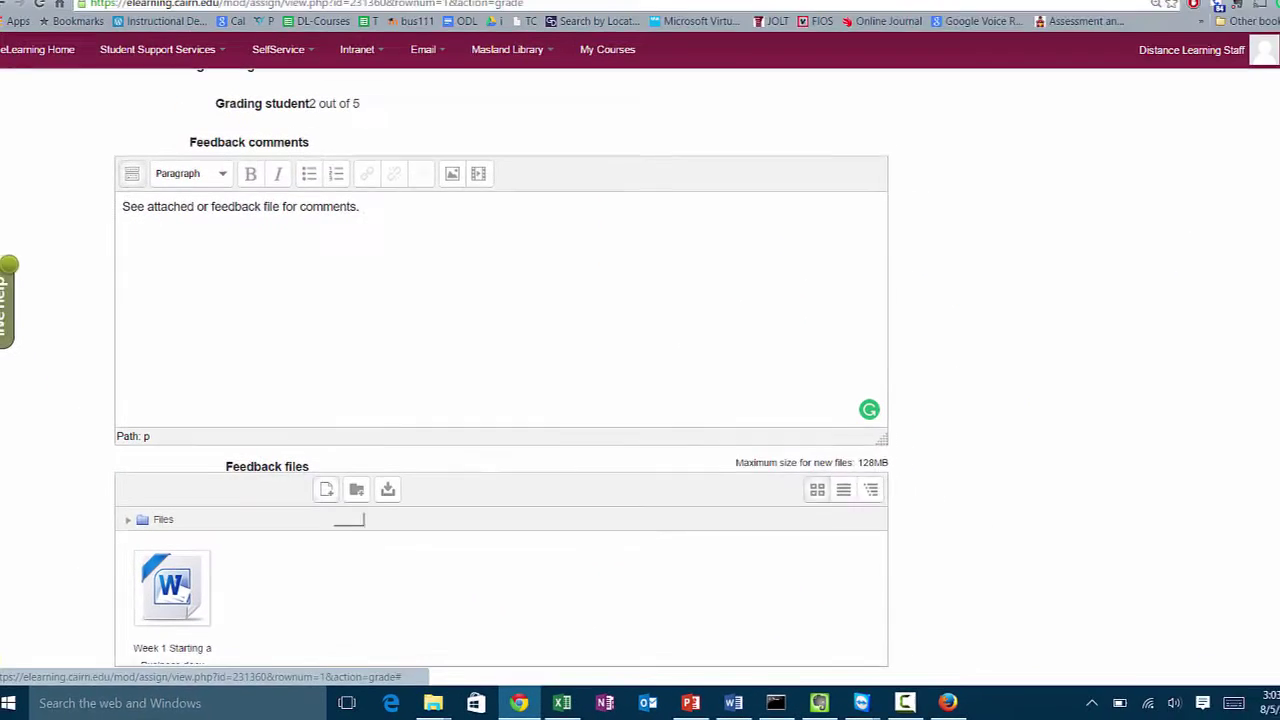
Check the 17/20 grade, comment and feedback file, then Save and show next
scroll(5, 660, "down", 2)
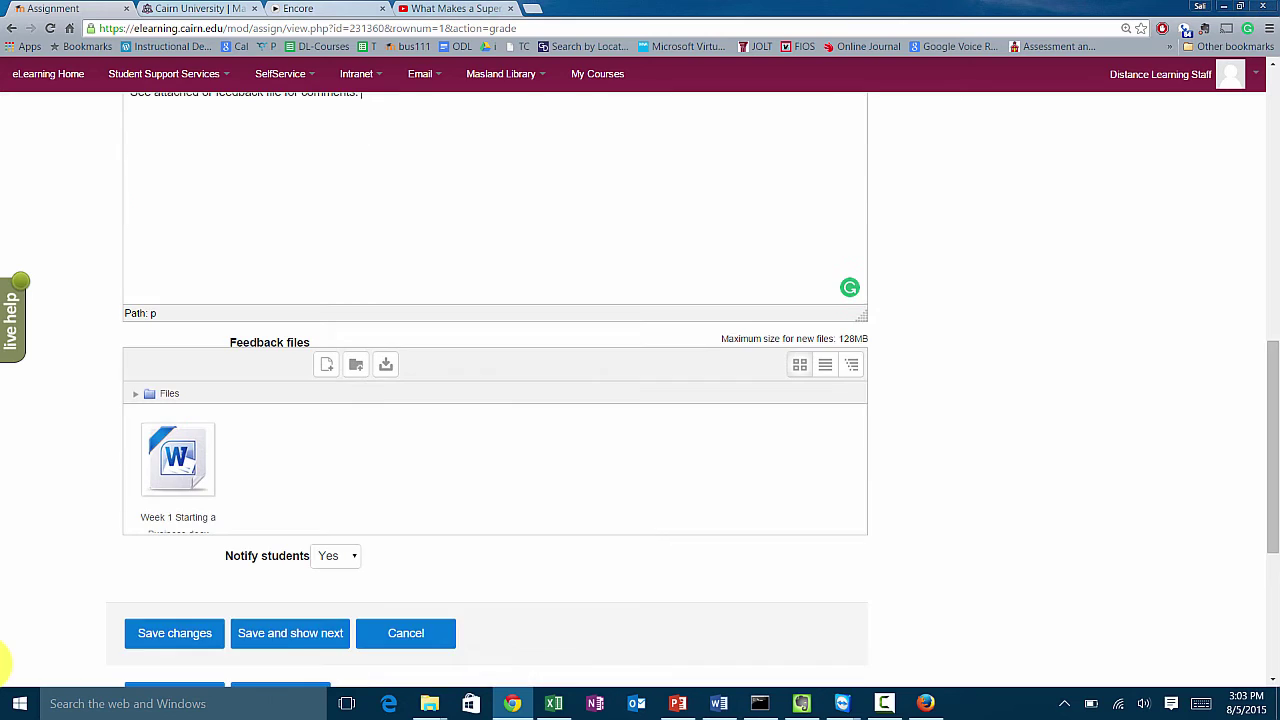
scroll(5, 660, "down", 1)
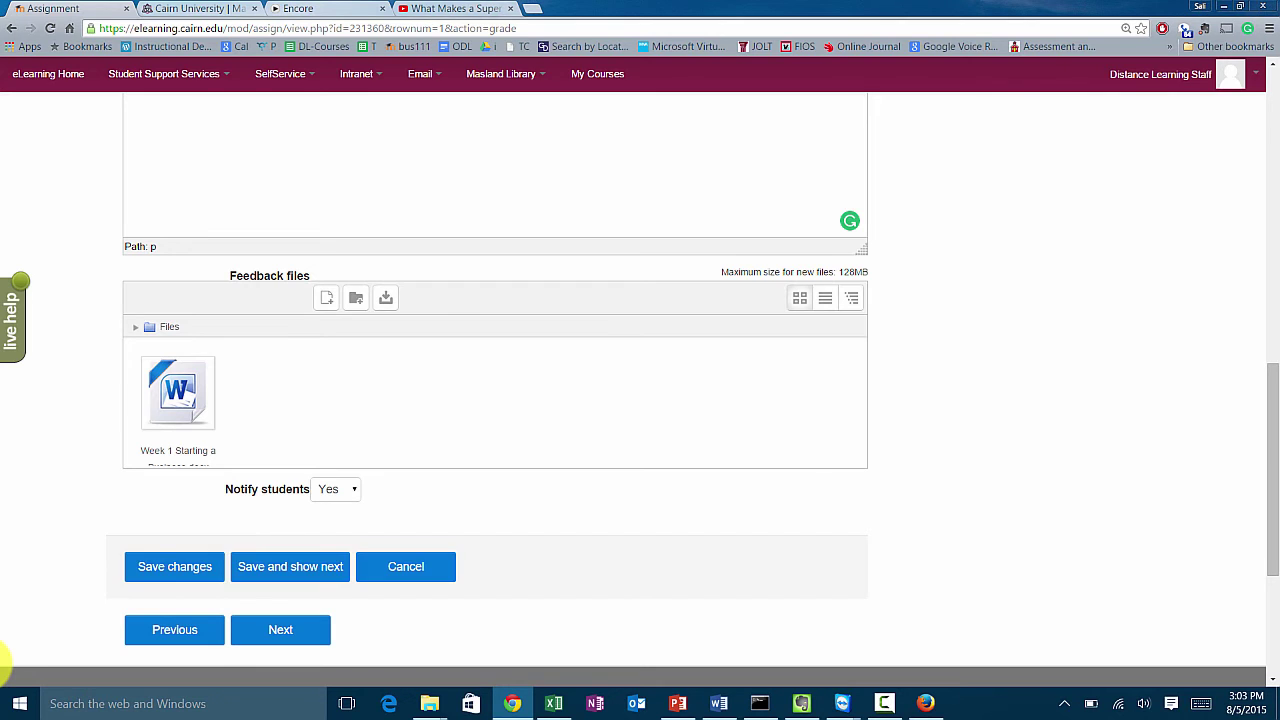
scroll(5, 660, "up", 4)
scroll(5, 660, "up", 3)
scroll(5, 660, "up", 4)
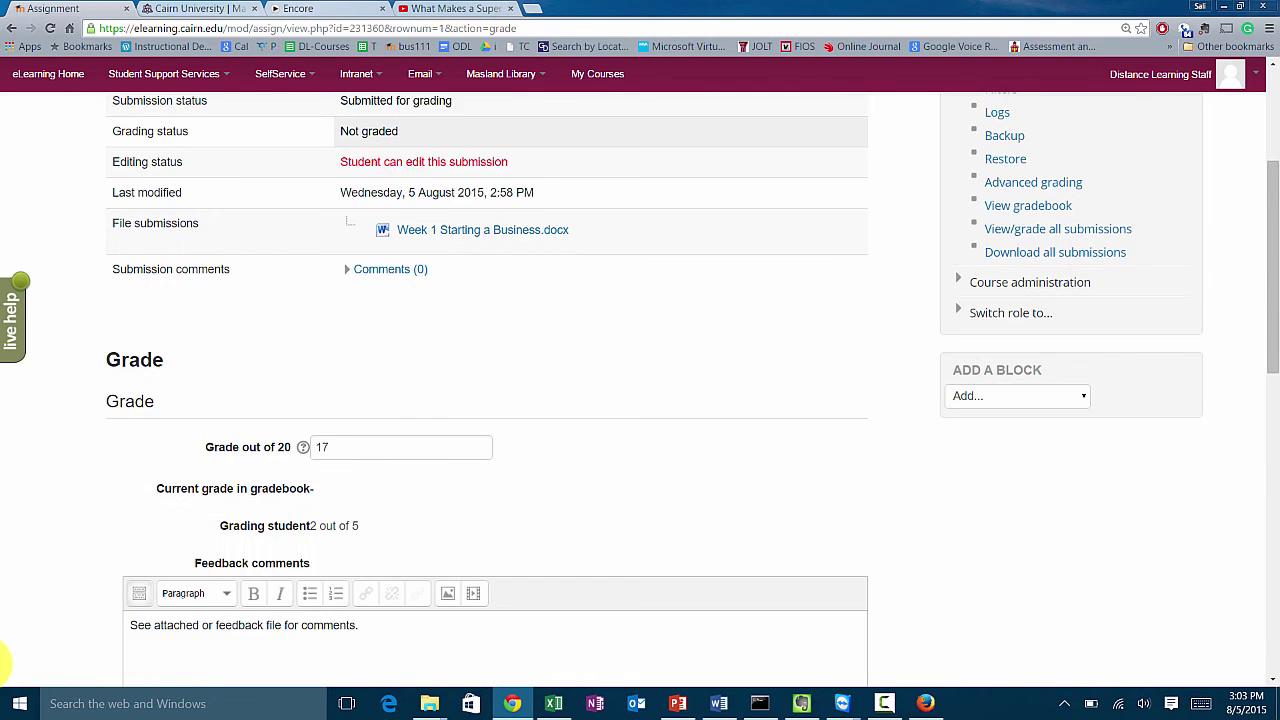
scroll(5, 660, "down", 12)
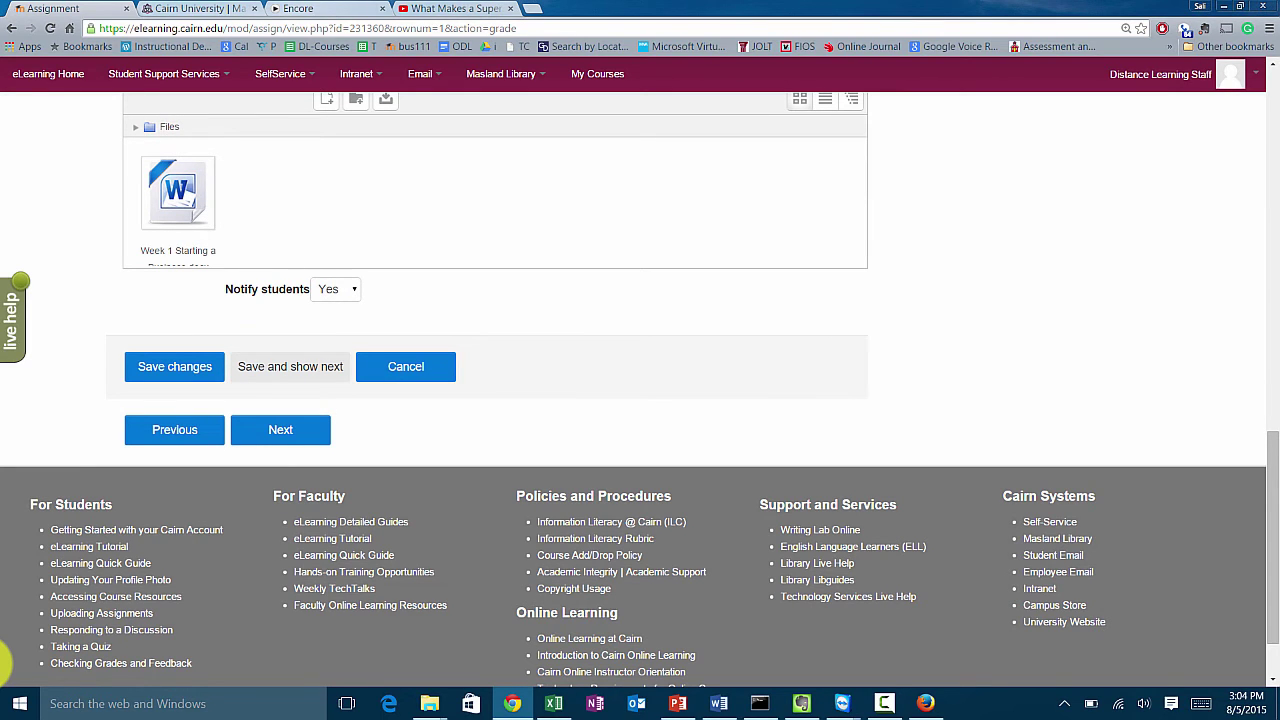
left_click(290, 366)
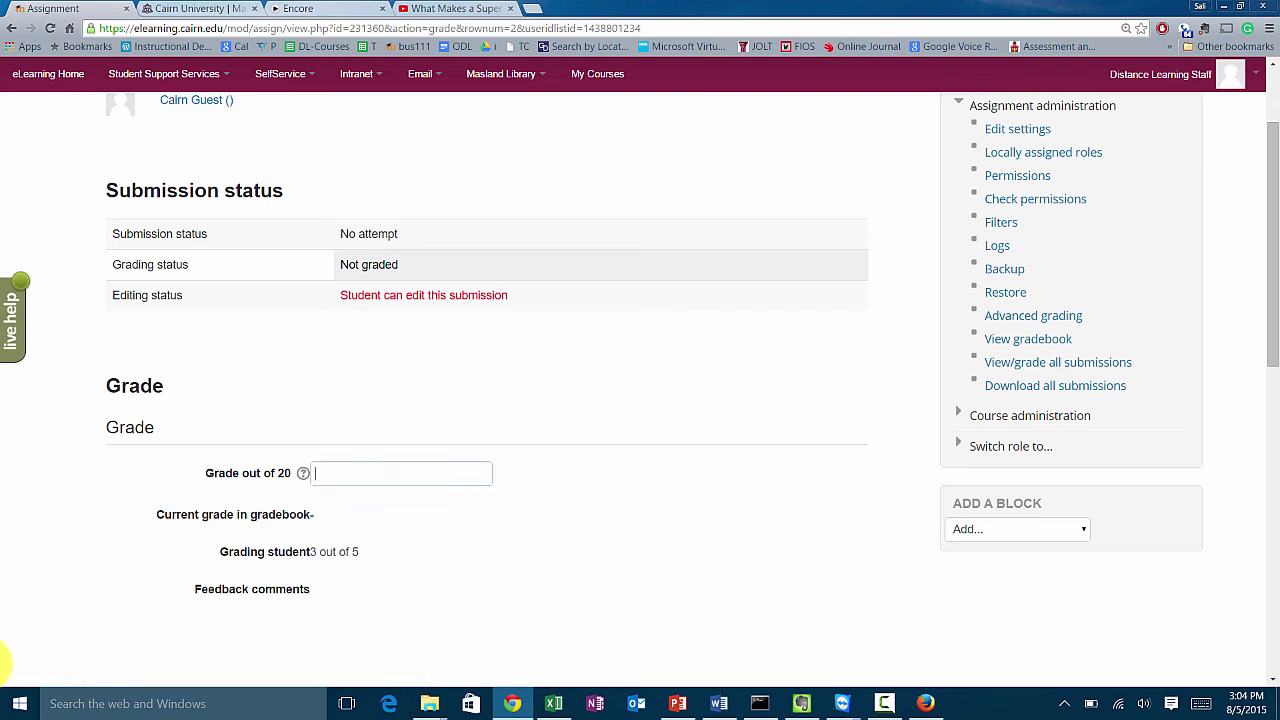
Grade student 3 at 0 with feedback 'No assignment submitted.' and save, showing the next student
type("0")
scroll(3, 662, "down", 1)
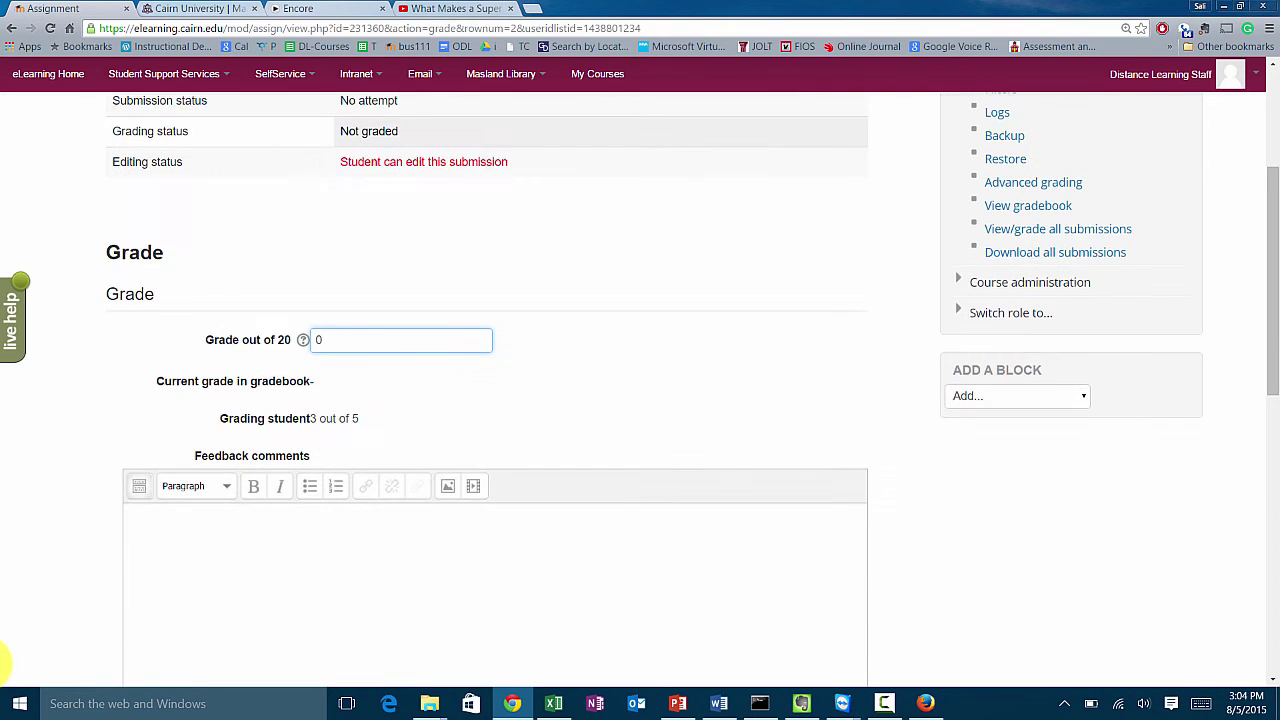
scroll(3, 662, "down", 1)
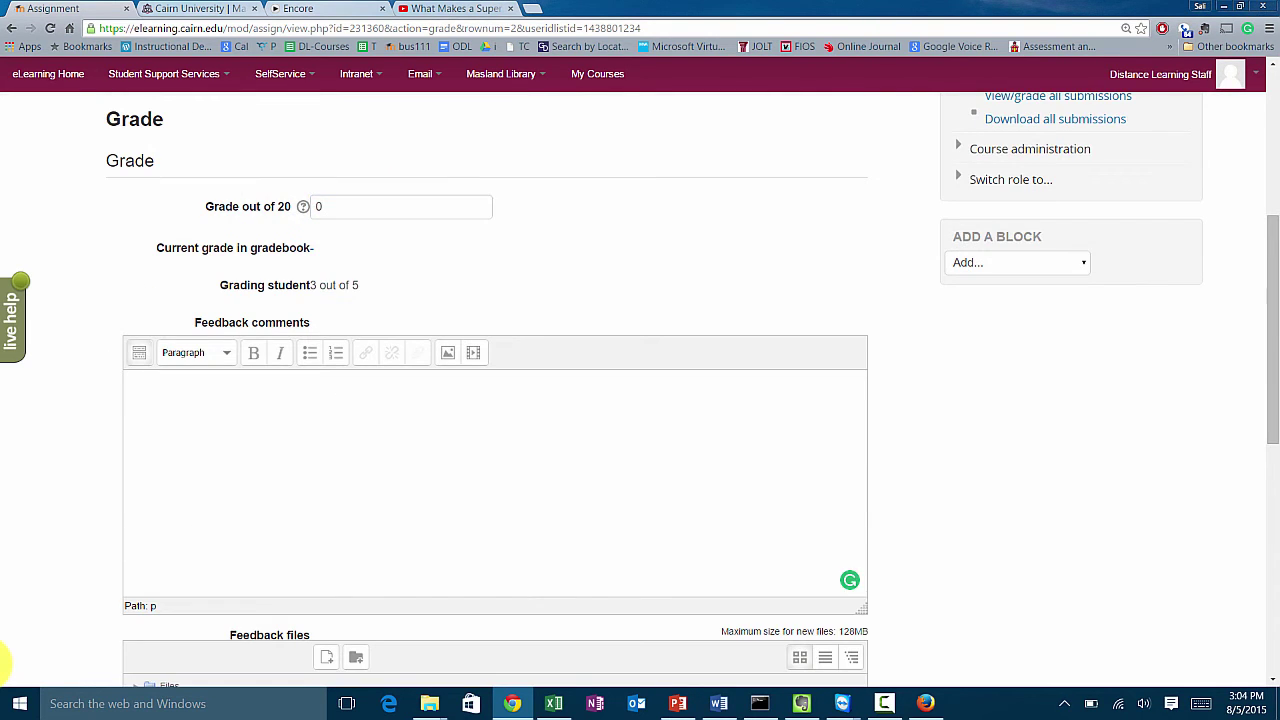
type("No assignment submitted.")
scroll(2, 662, "down", 3)
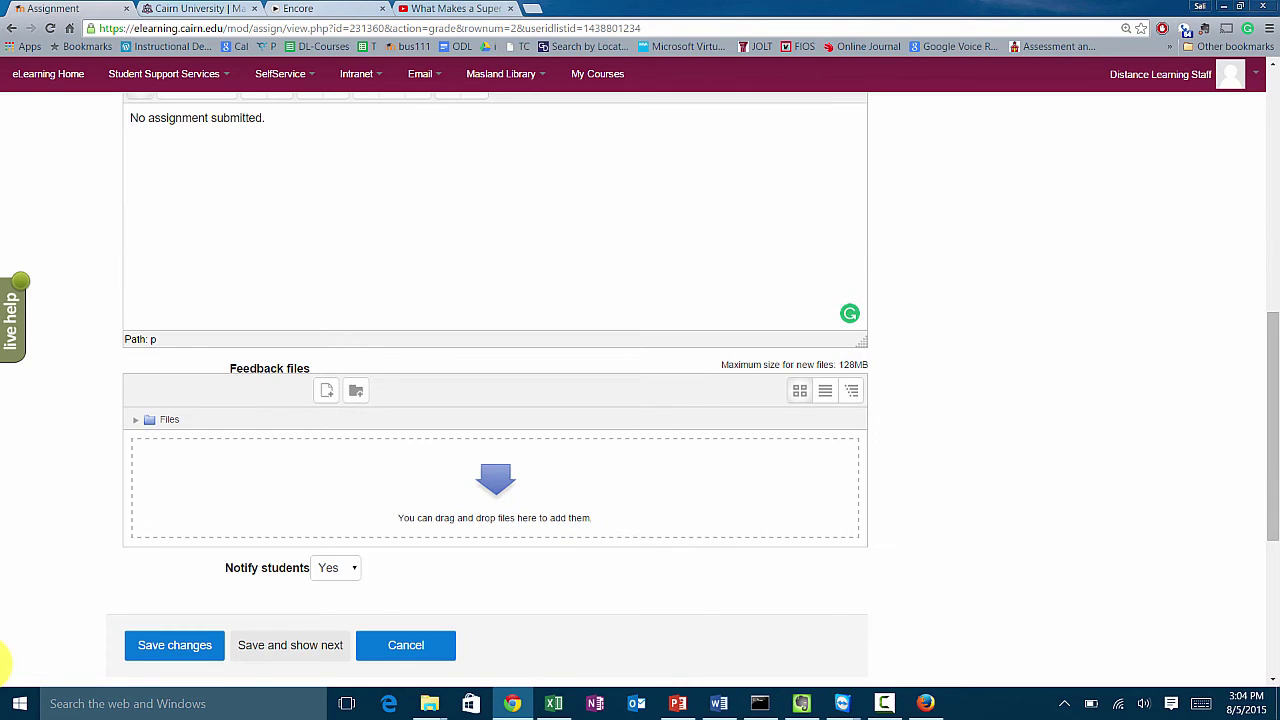
key("Return")
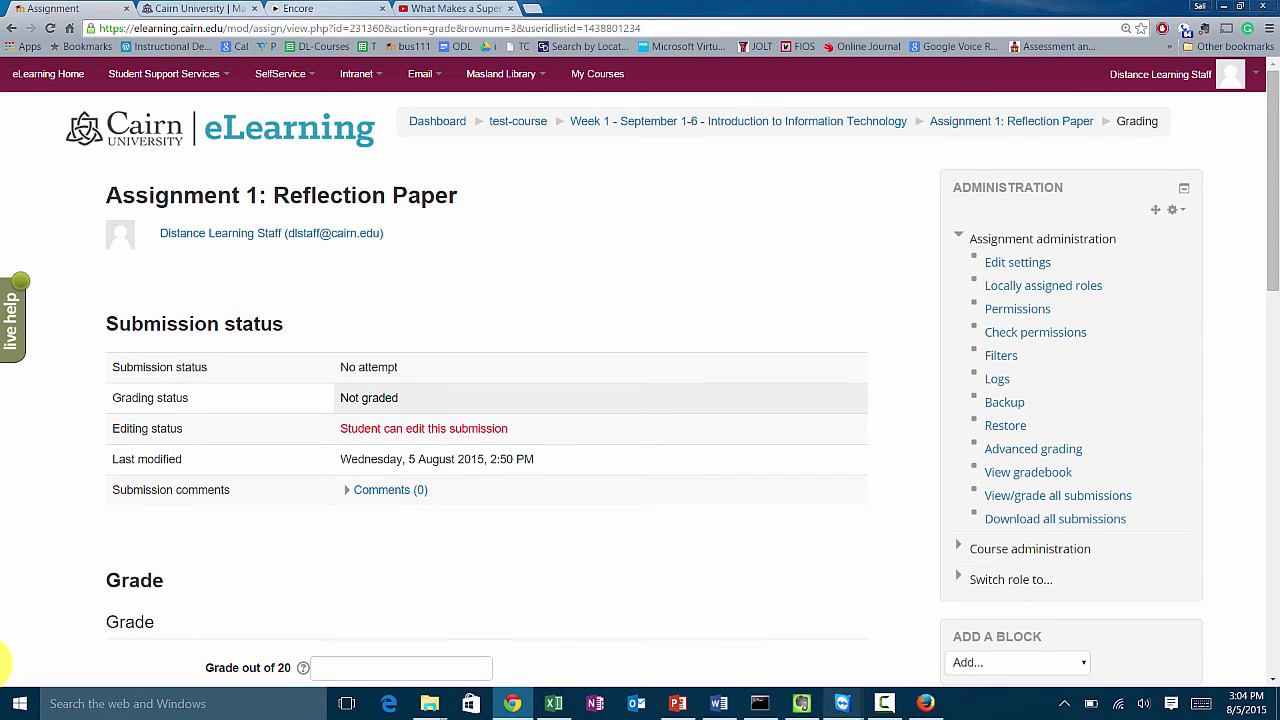
Refresh the student's Assignment 1 page to see 17.00 (B) with feedback, then download the feedback file
left_click(925, 703)
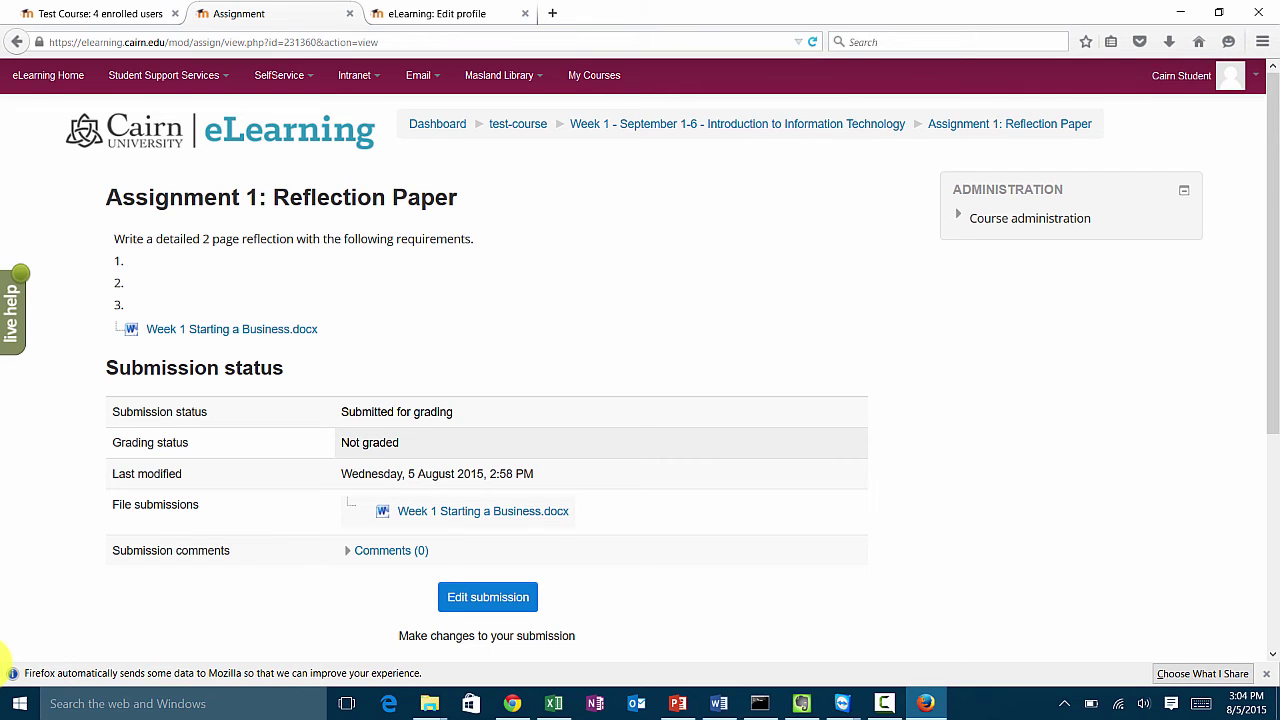
key("F5")
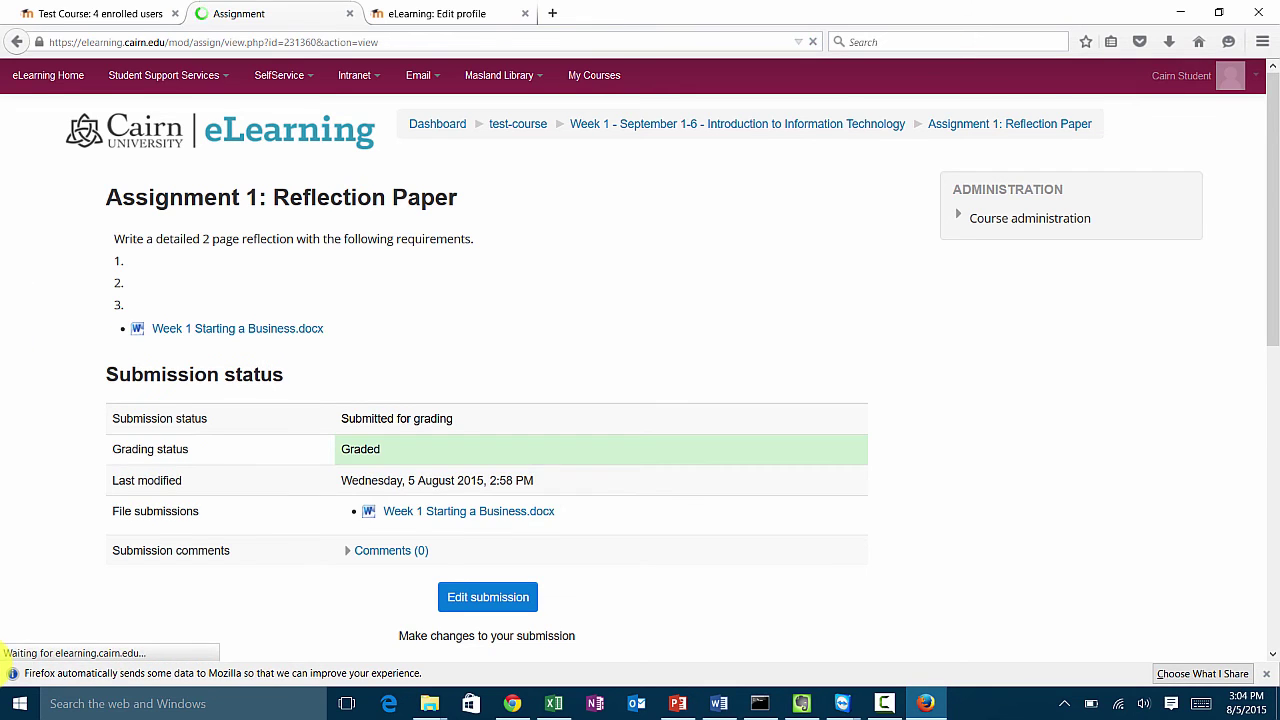
scroll(3, 652, "down", 2)
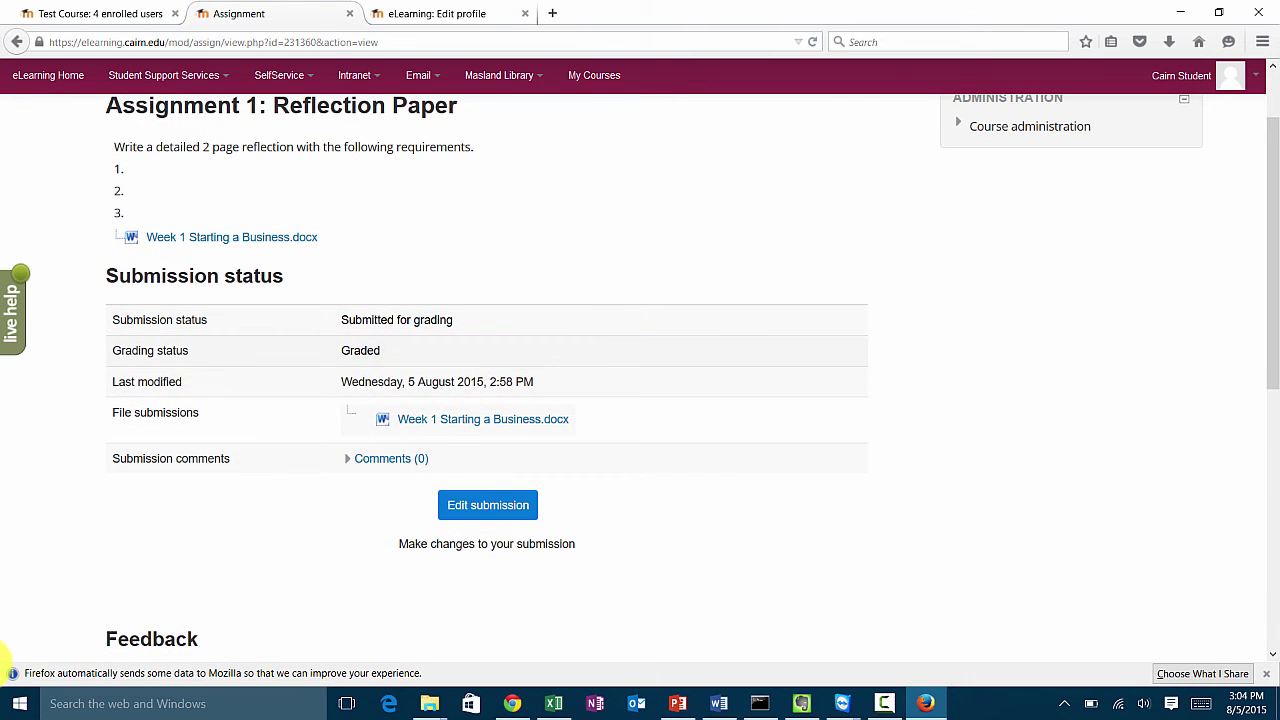
scroll(4, 662, "down", 4)
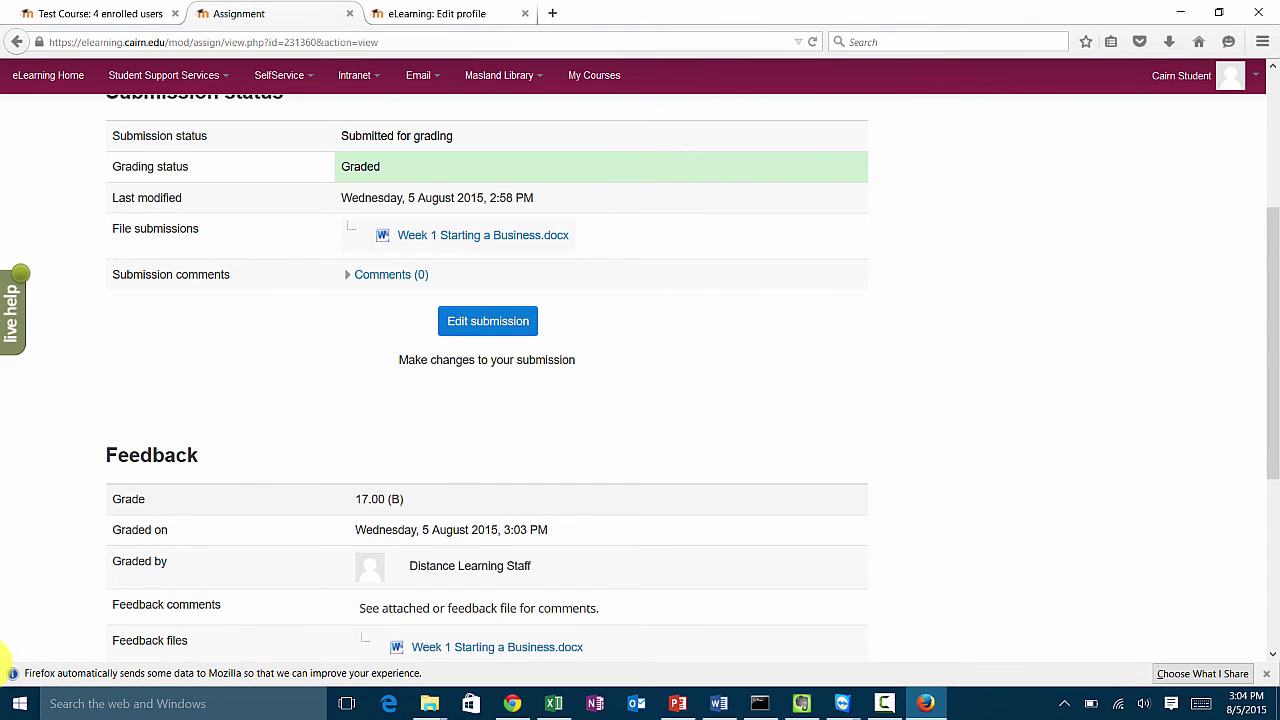
scroll(3, 662, "down", 2)
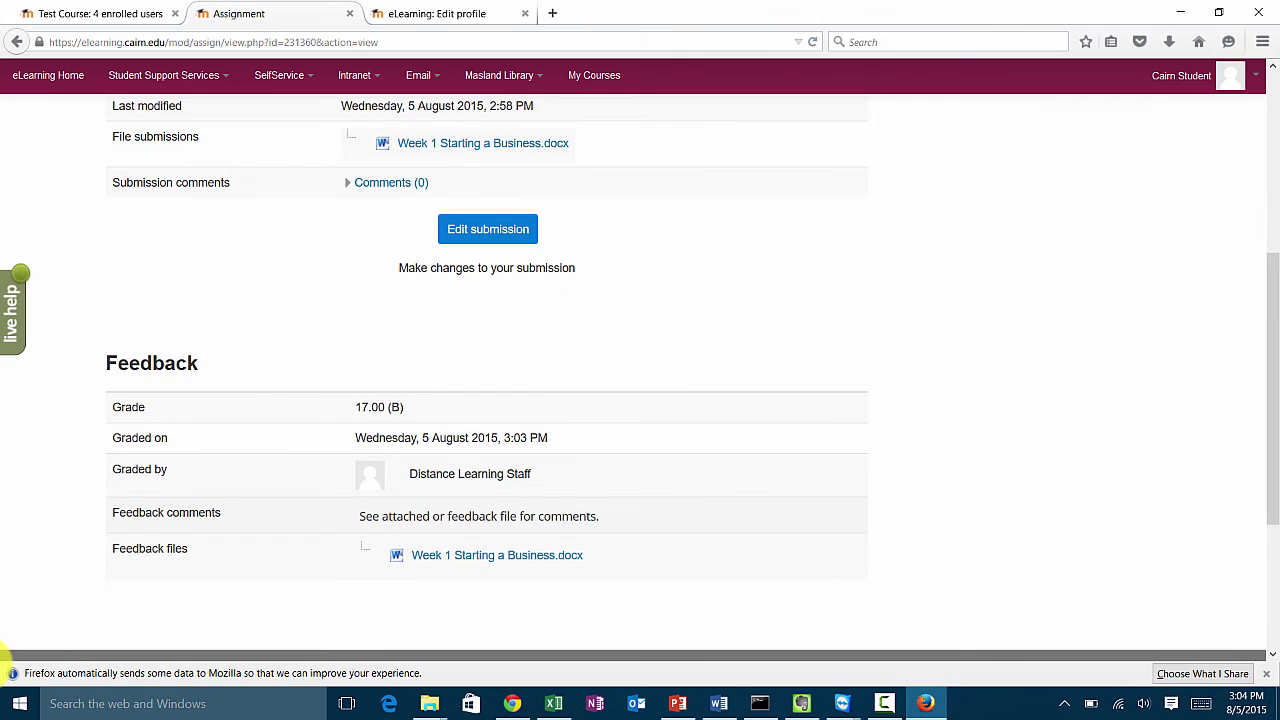
left_click_drag(392, 516, 602, 516)
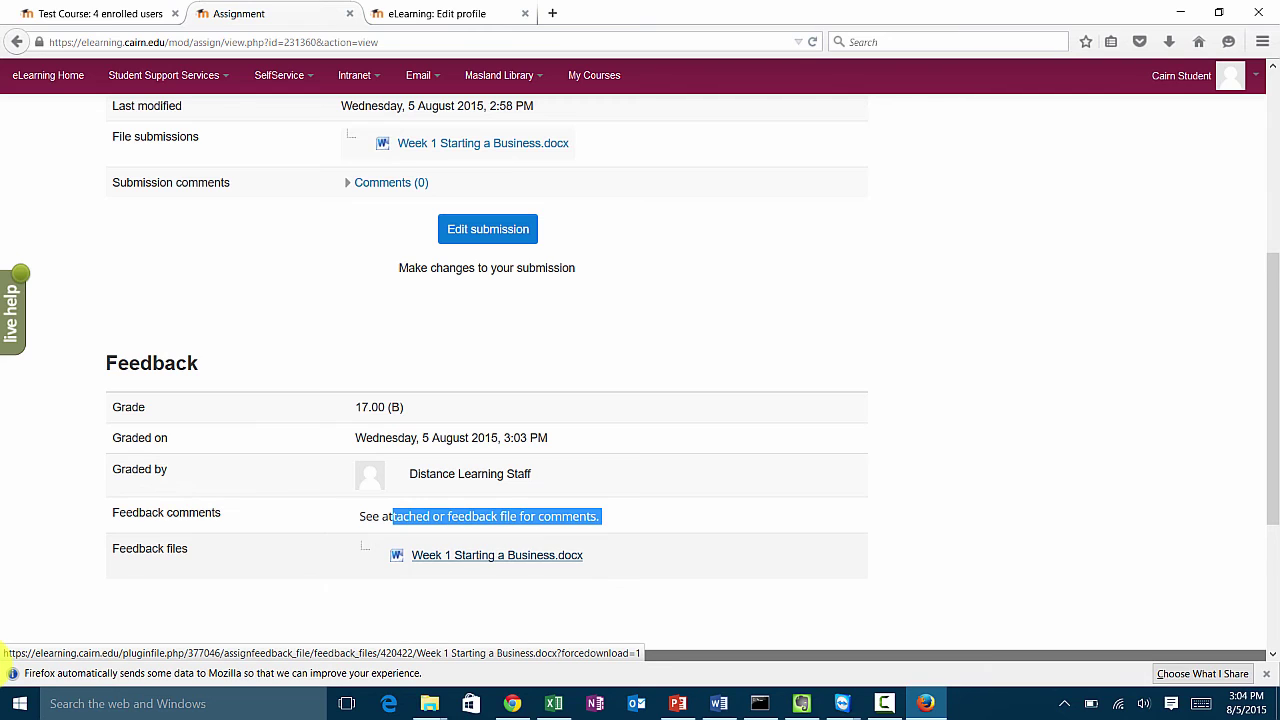
left_click(497, 555)
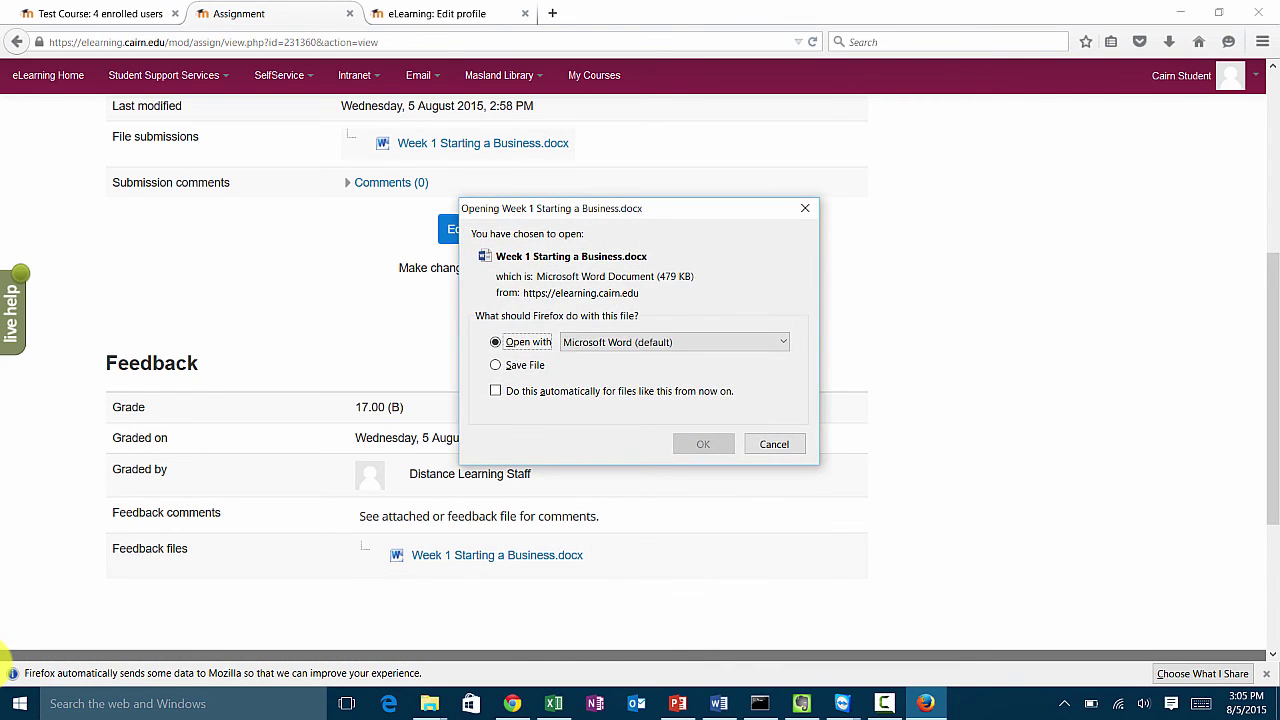
Open the downloaded feedback file with Microsoft Word
key("Return")
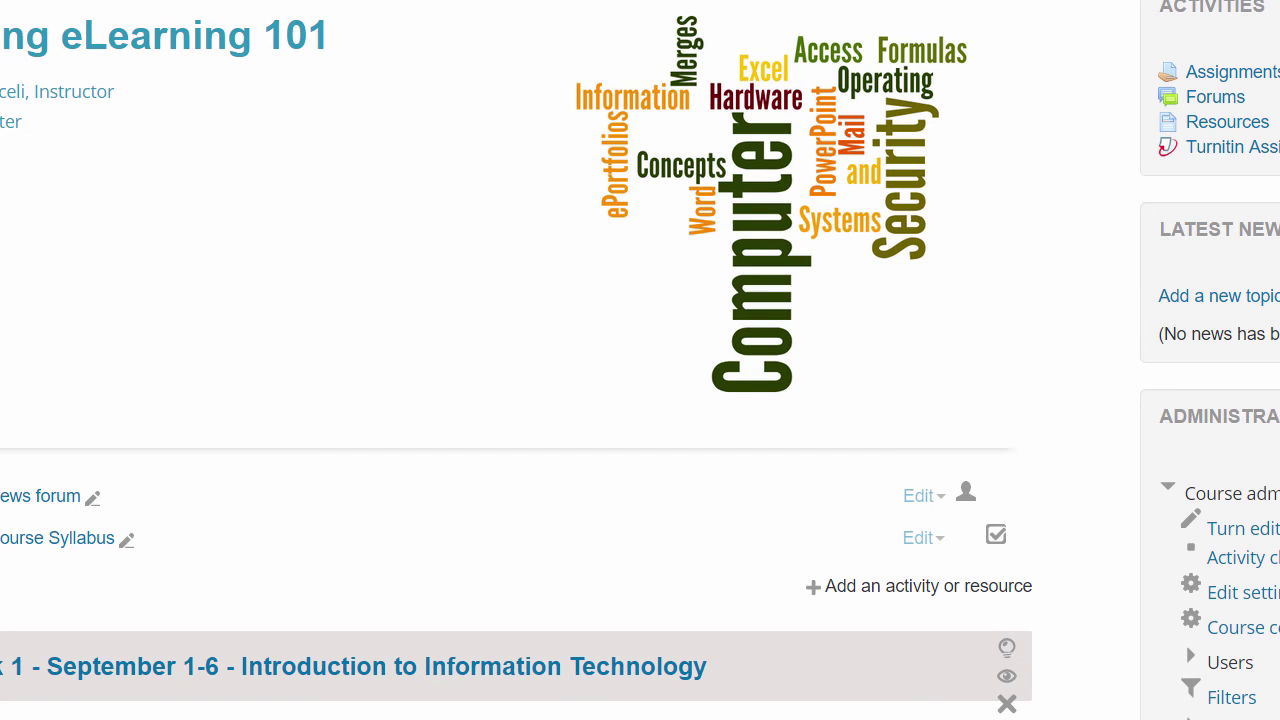
Open Grades from the Administration block and review the Grader report's 17.00 (B) and 0.00 (F) grades
scroll(516, 360, "down", 4)
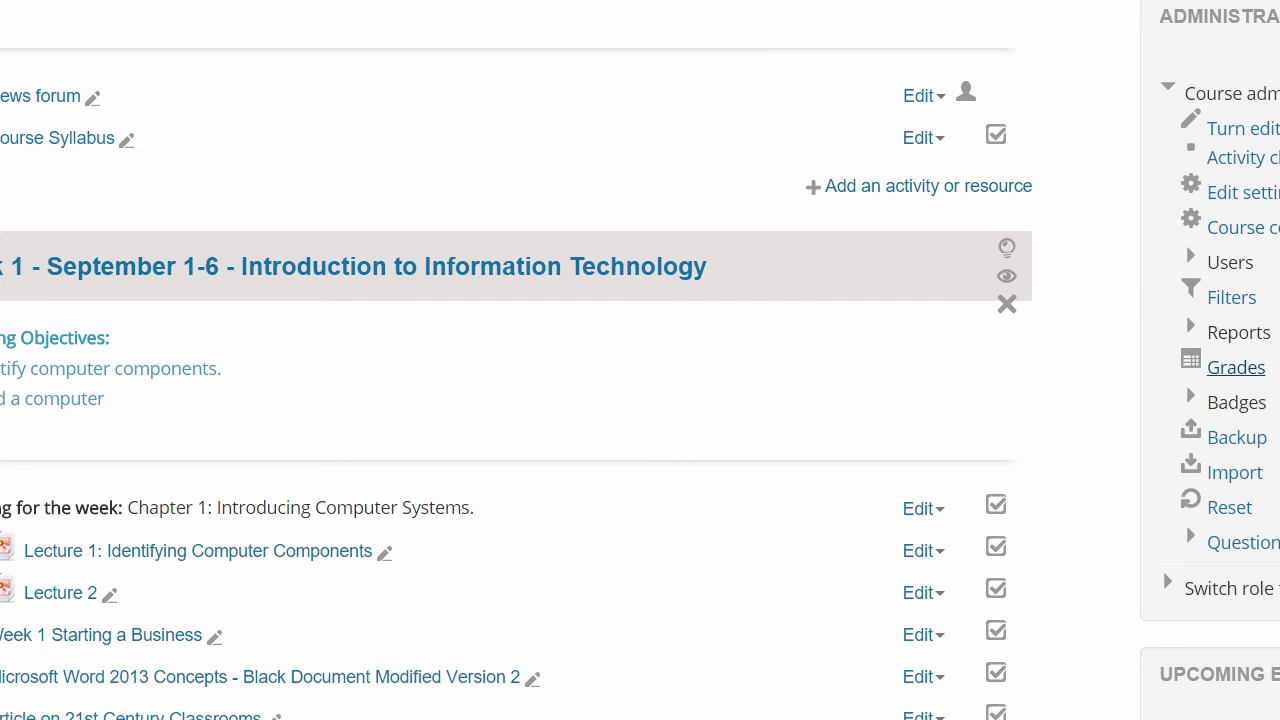
left_click(1236, 367)
scroll(640, 400, "down", 1)
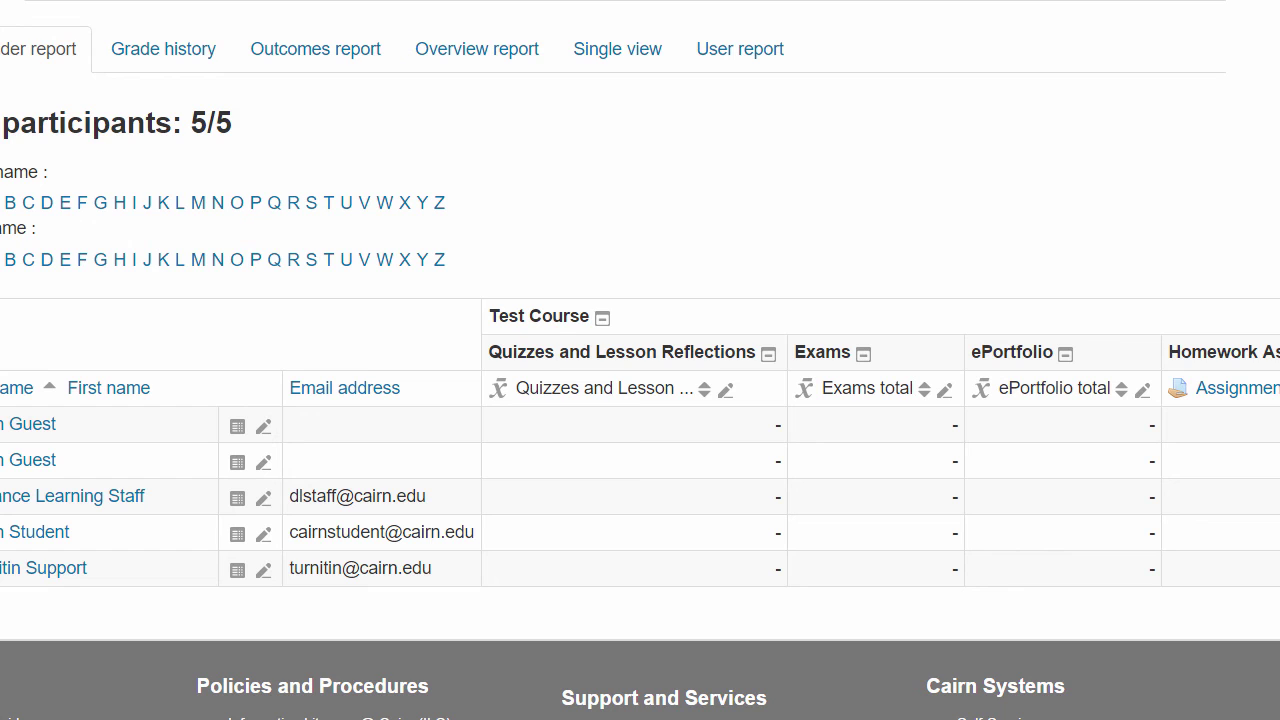
scroll(640, 480, "right", 10)
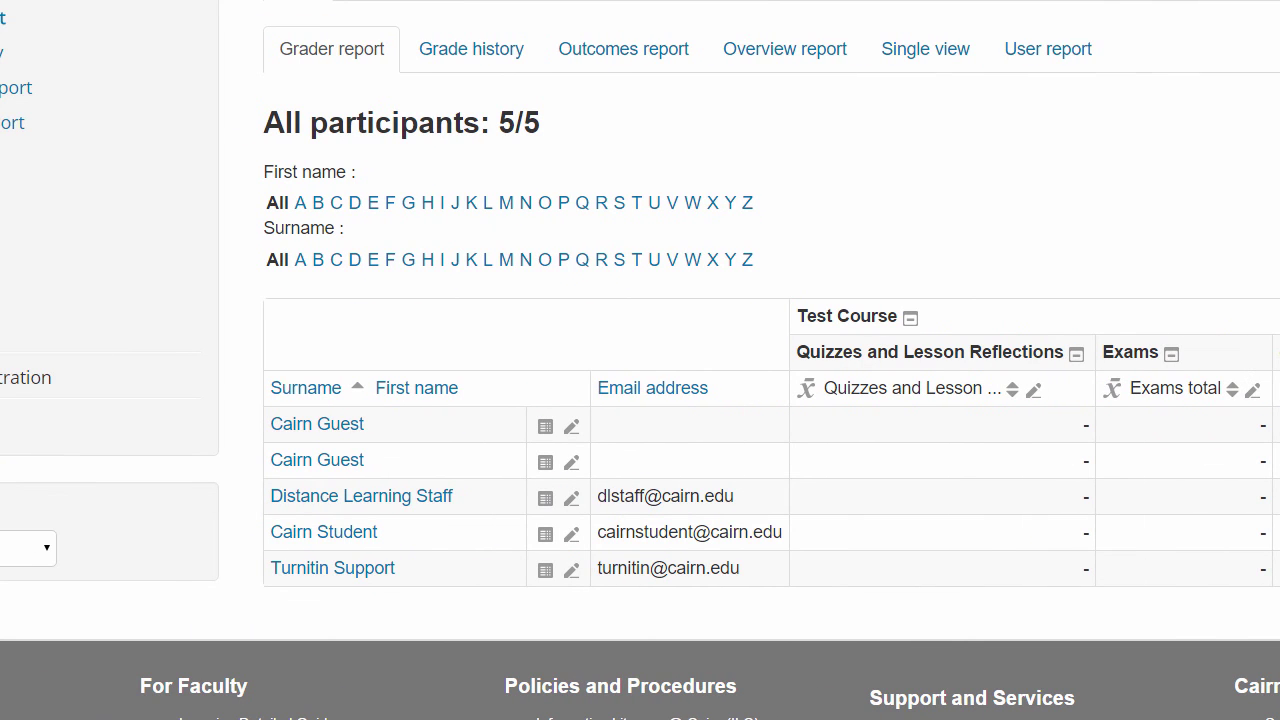
scroll(582, 204, "up", 1)
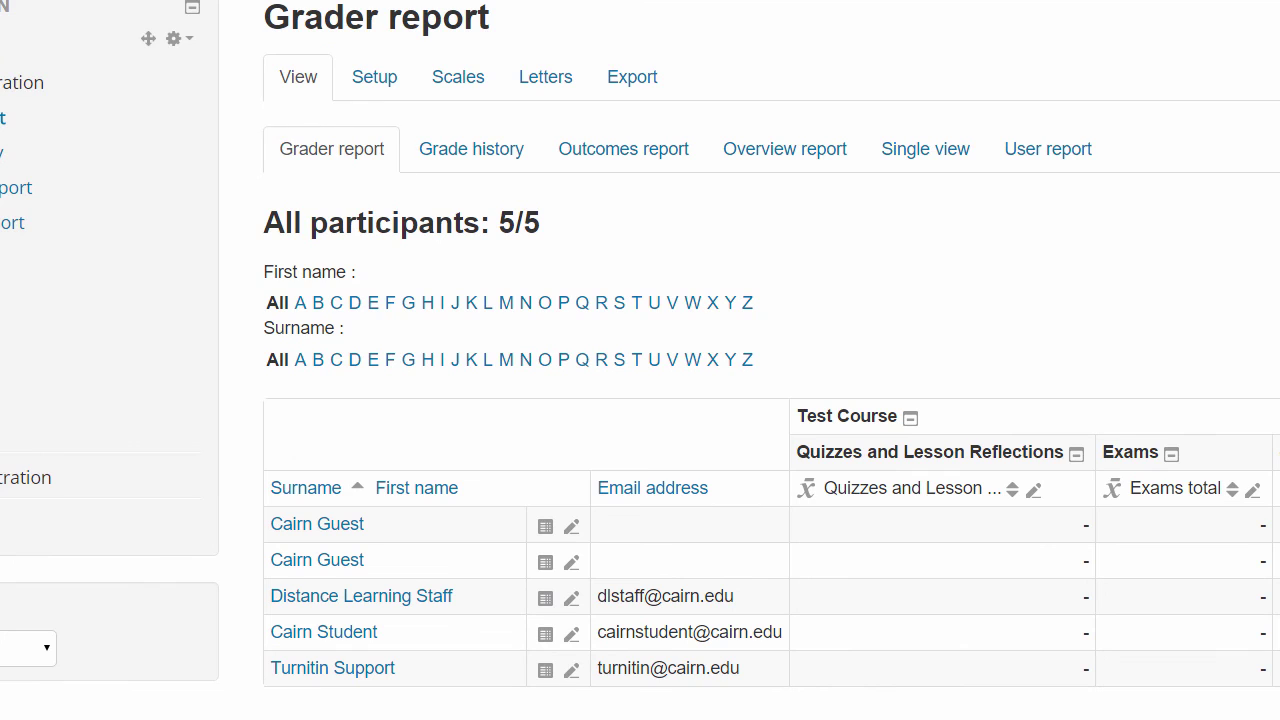